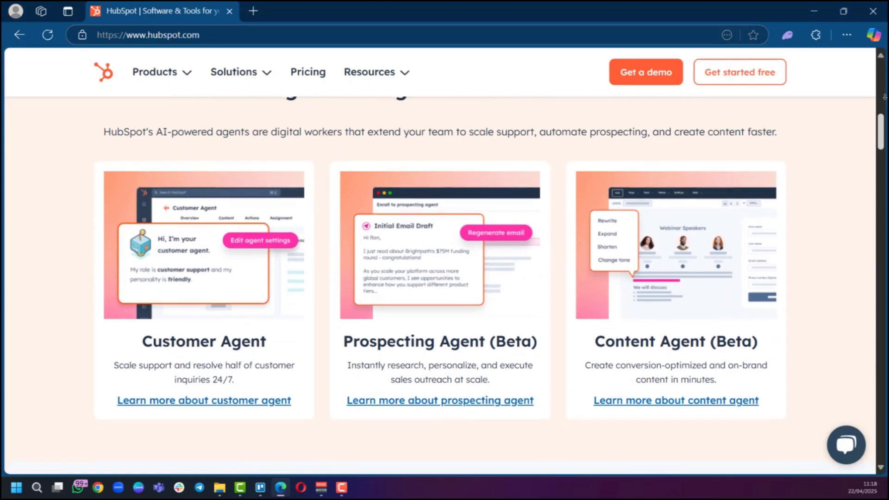
# - Look through the HubSpot homepage's AI agents, What is HubSpot, and product hubs sections
pyautogui.scroll(-3, 440, 278)
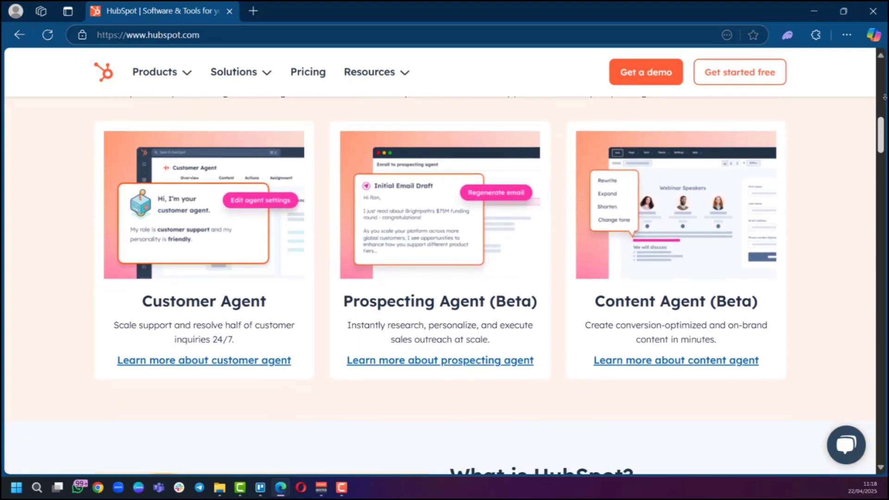
pyautogui.scroll(-1, 440, 278)
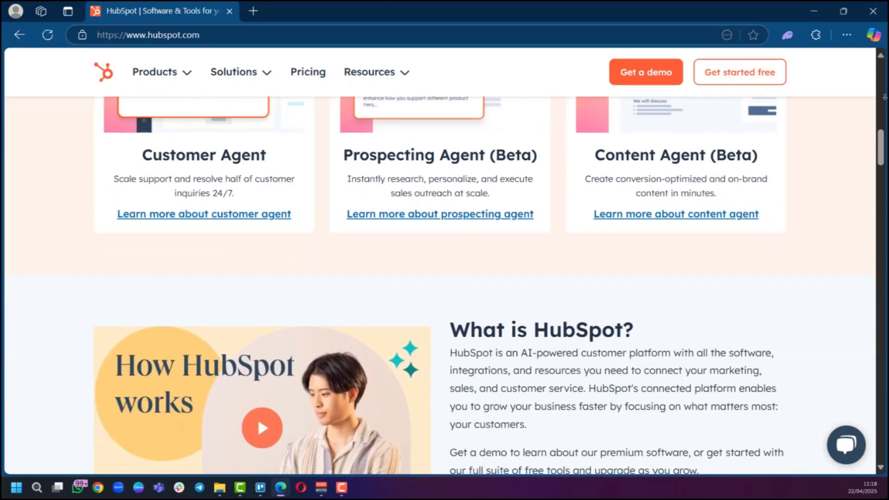
pyautogui.scroll(-1, 440, 278)
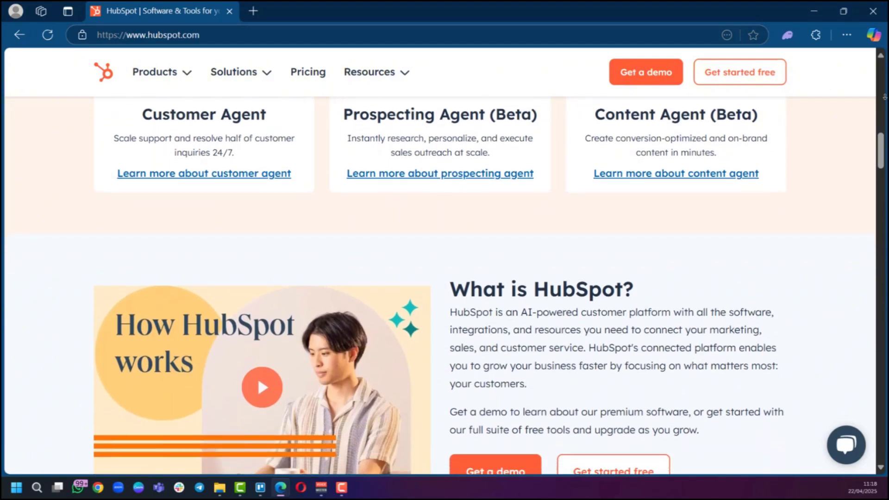
pyautogui.scroll(-3, 440, 277)
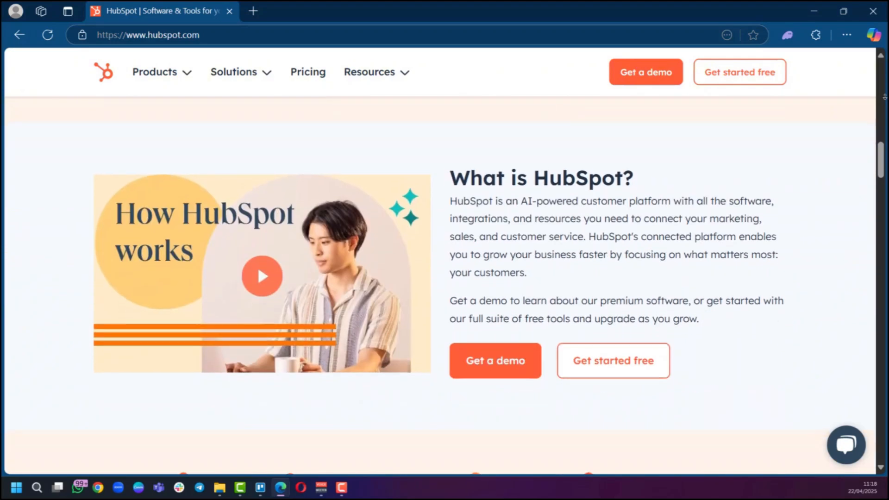
pyautogui.scroll(-1, 440, 277)
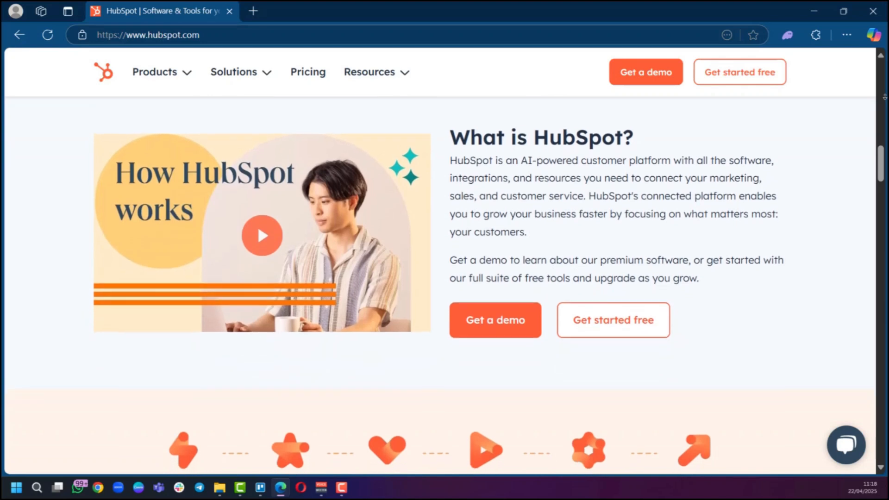
pyautogui.scroll(-1, 440, 278)
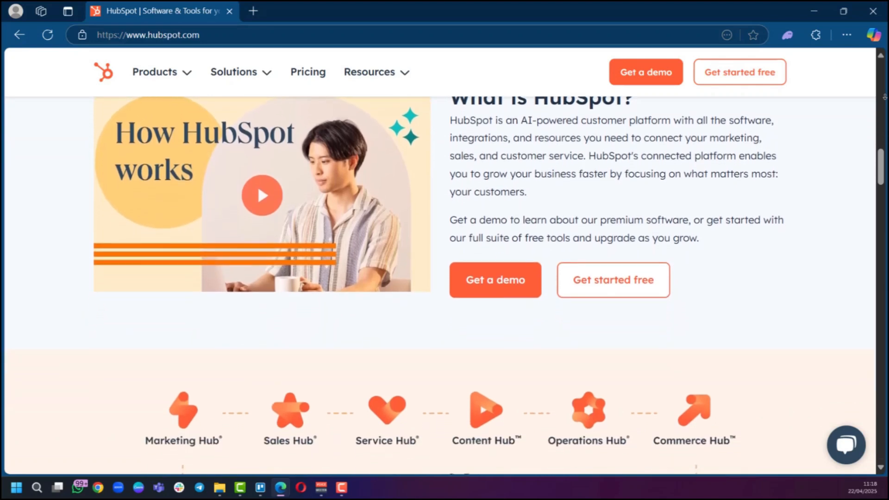
pyautogui.scroll(-1, 440, 278)
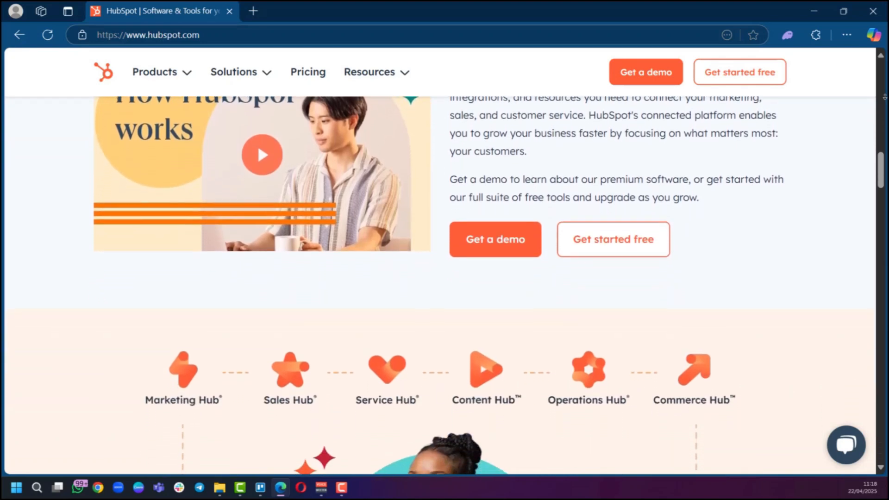
pyautogui.scroll(-1, 440, 278)
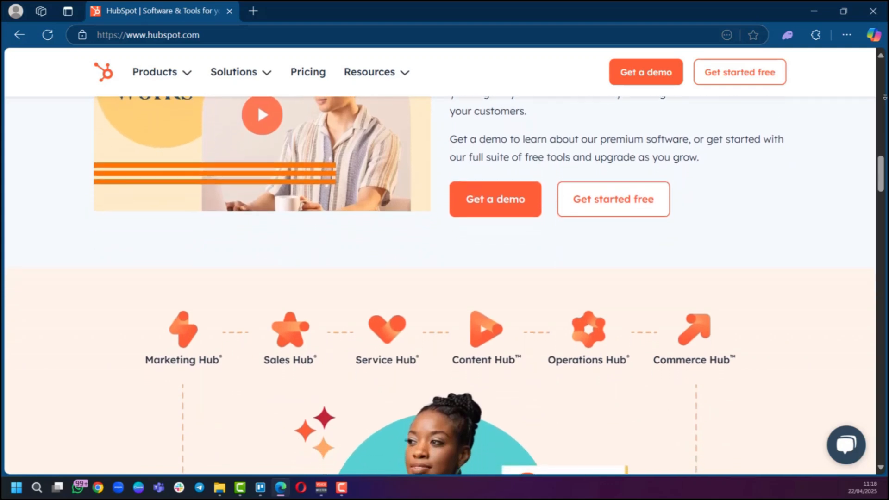
pyautogui.scroll(-1, 440, 278)
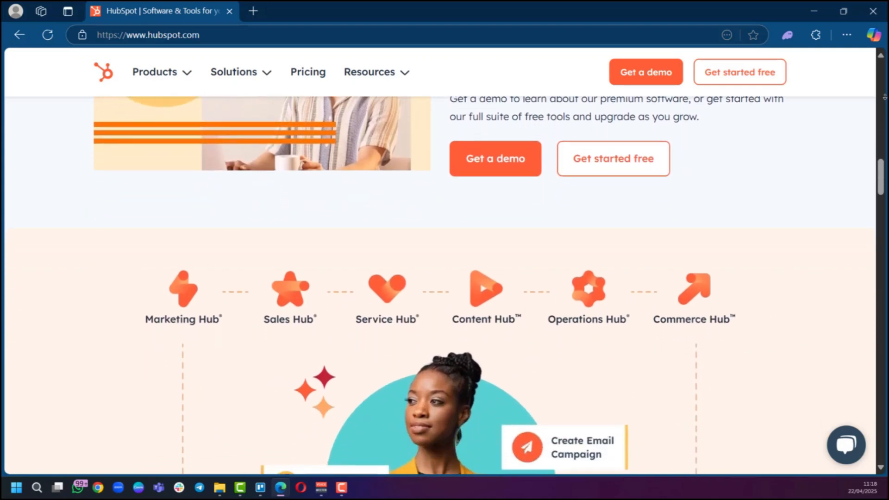
pyautogui.scroll(-1, 440, 278)
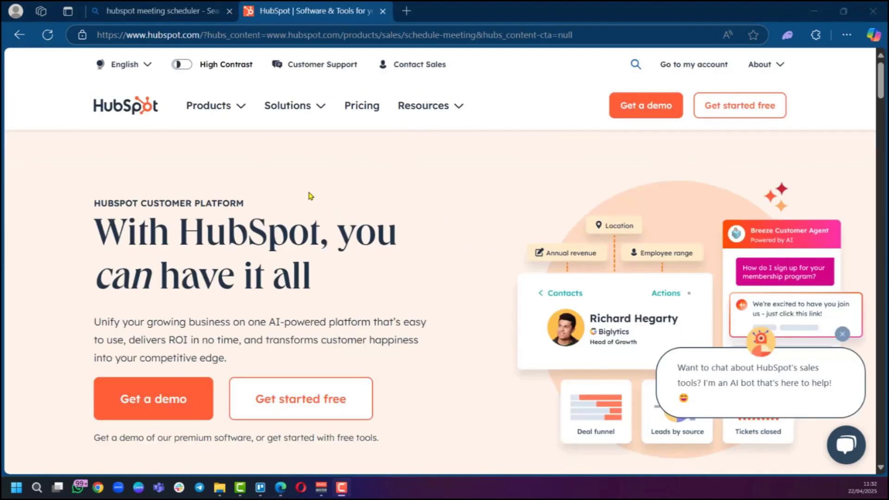
# - Open the Sales Hub product page from HubSpot's product overview
pyautogui.click(238, 106)
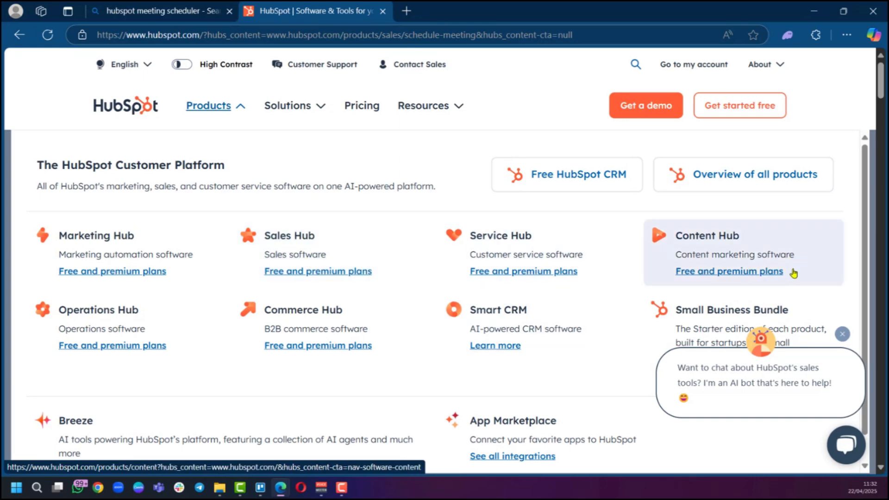
pyautogui.click(282, 307)
pyautogui.click(237, 115)
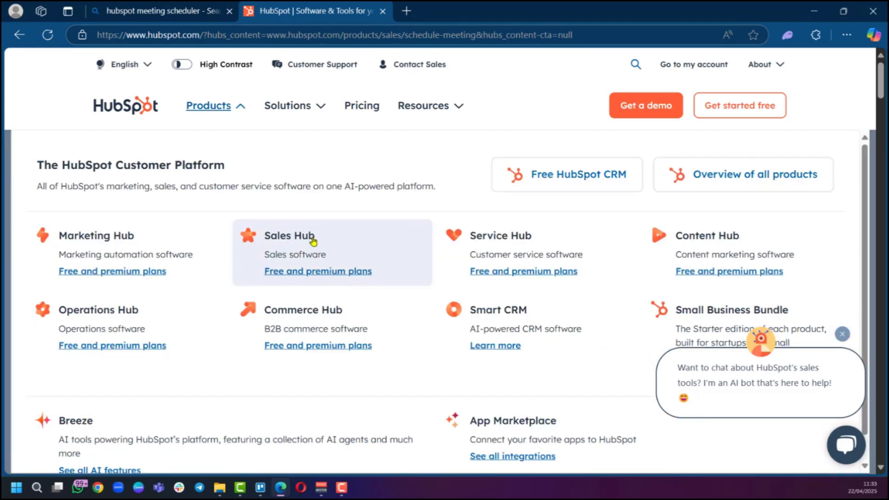
pyautogui.scroll(-1, 315, 337)
pyautogui.click(312, 334)
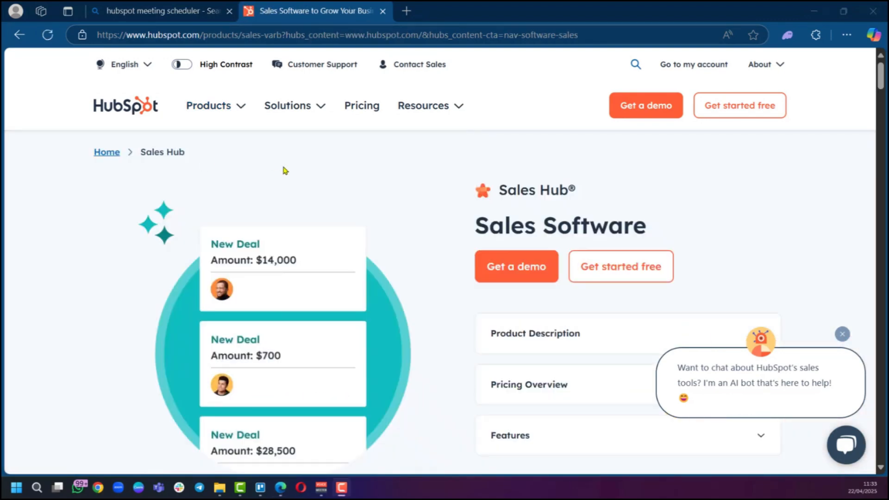
# - Open the Meeting Scheduler page from the Popular Features of Sales Hub
pyautogui.scroll(-15, 285, 170)
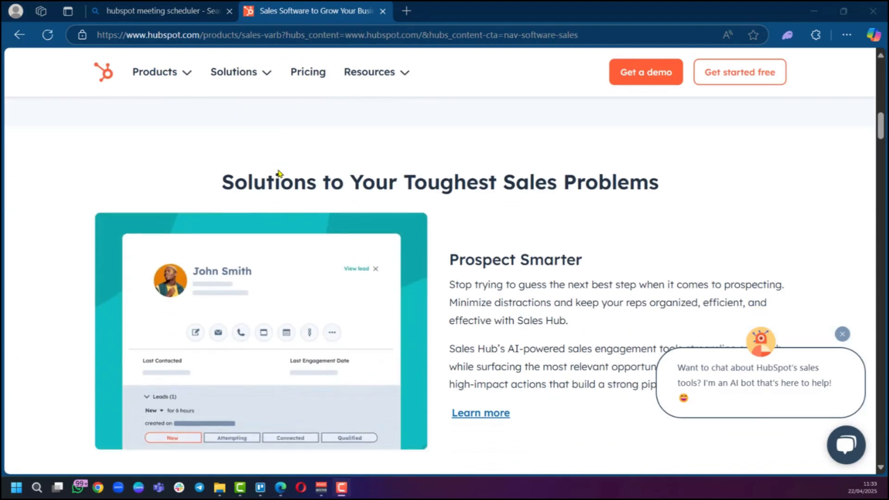
pyautogui.scroll(-15, 278, 174)
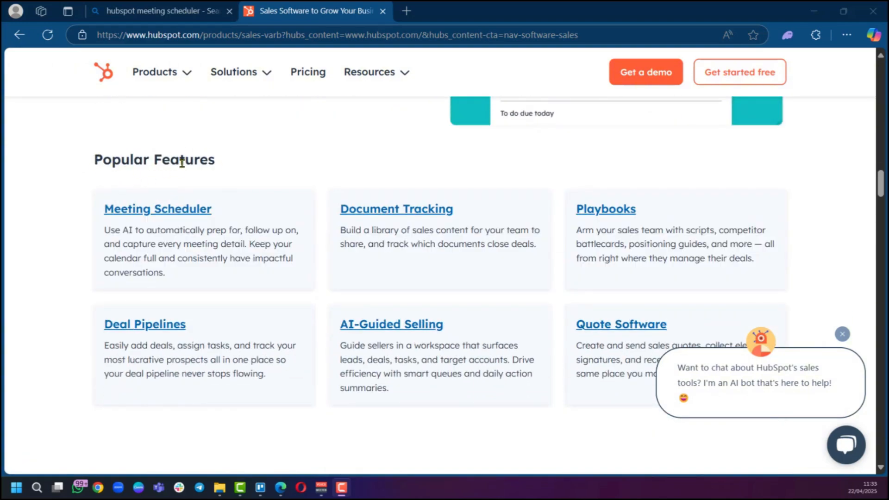
pyautogui.click(145, 217)
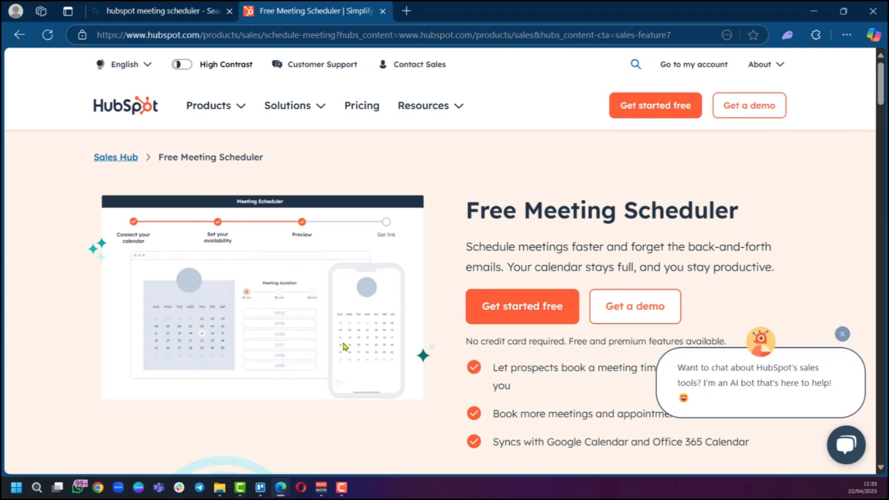
# - Start the free Meeting Scheduler sign-up and register with an existing Google account
pyautogui.scroll(-2, 341, 304)
pyautogui.scroll(-2, 342, 304)
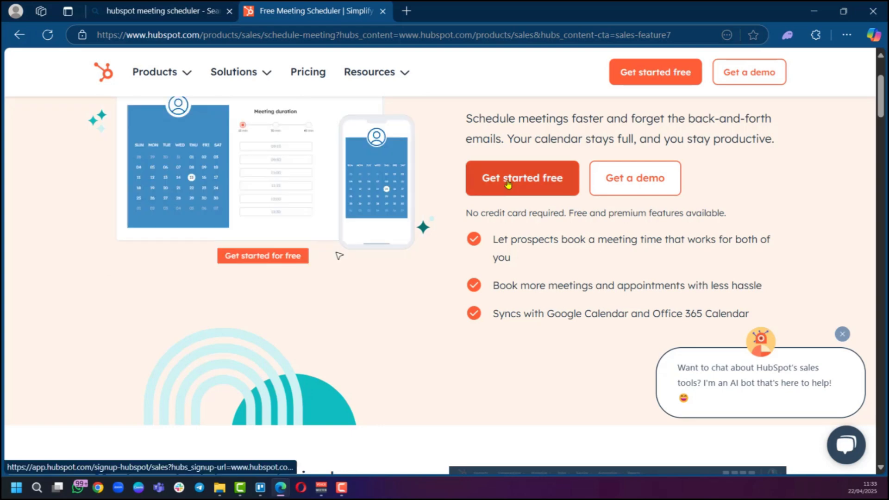
pyautogui.click(509, 181)
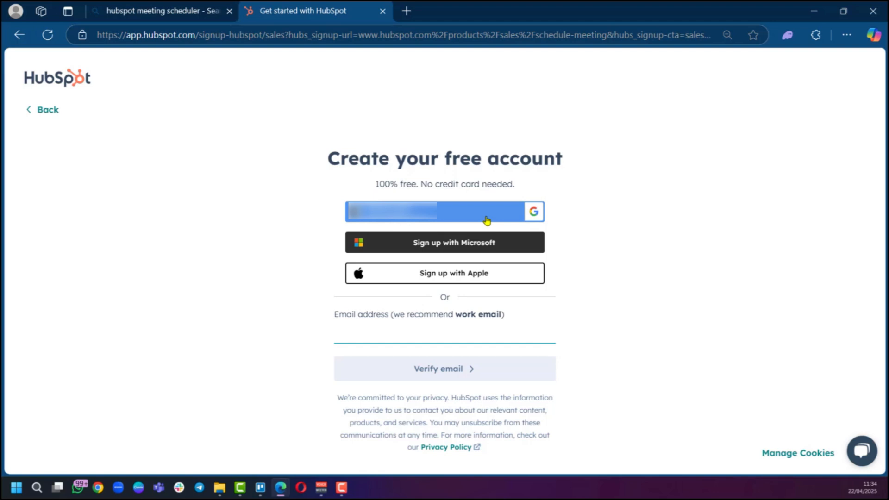
pyautogui.click(434, 216)
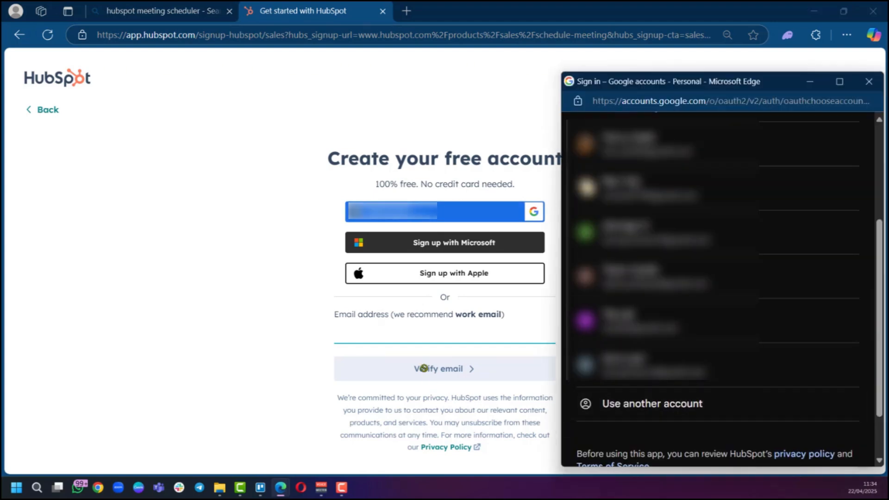
pyautogui.click(634, 358)
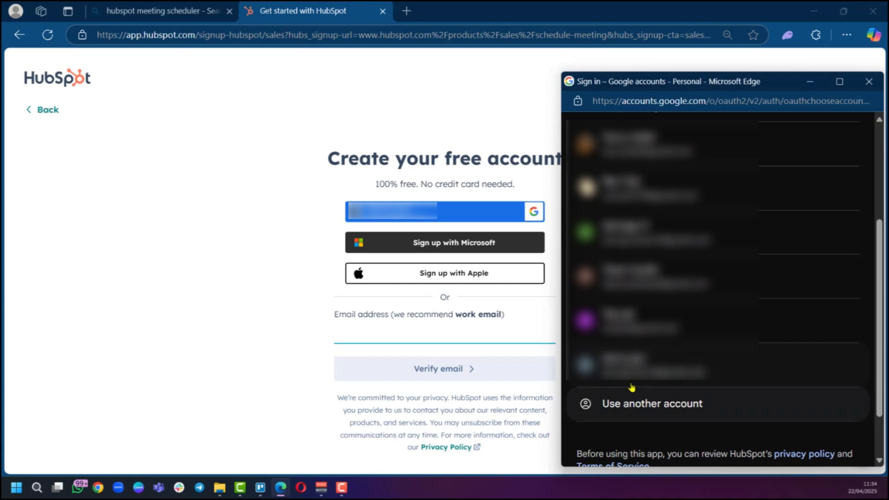
pyautogui.click(771, 355)
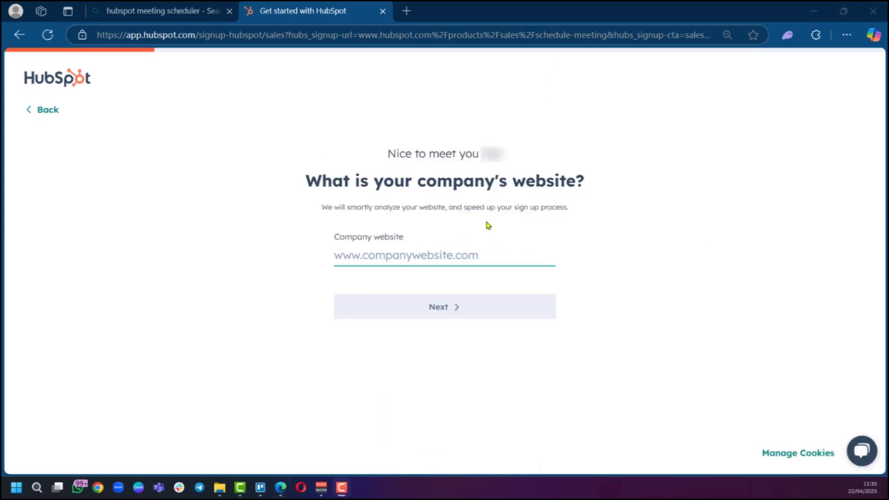
# - Enter Corzetiltd.com as the company website and choose Medical Practice as the industry
pyautogui.write('Corzetiltd.com')
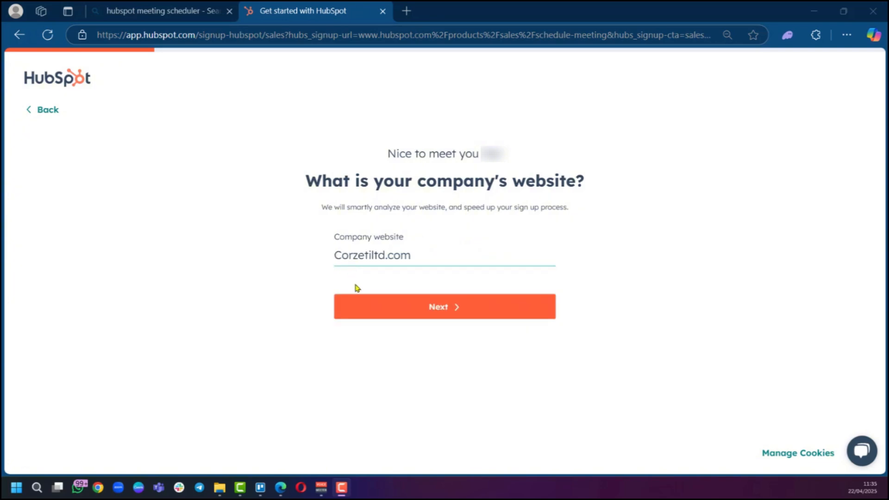
pyautogui.click(423, 308)
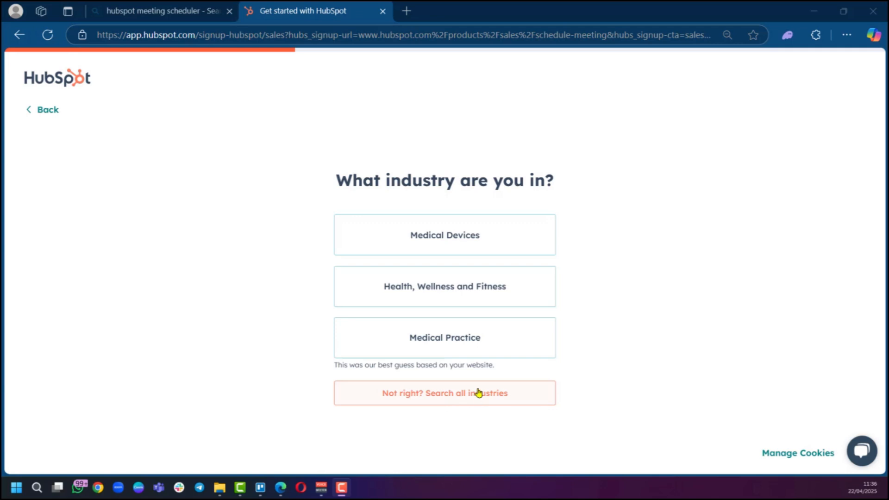
pyautogui.click(427, 348)
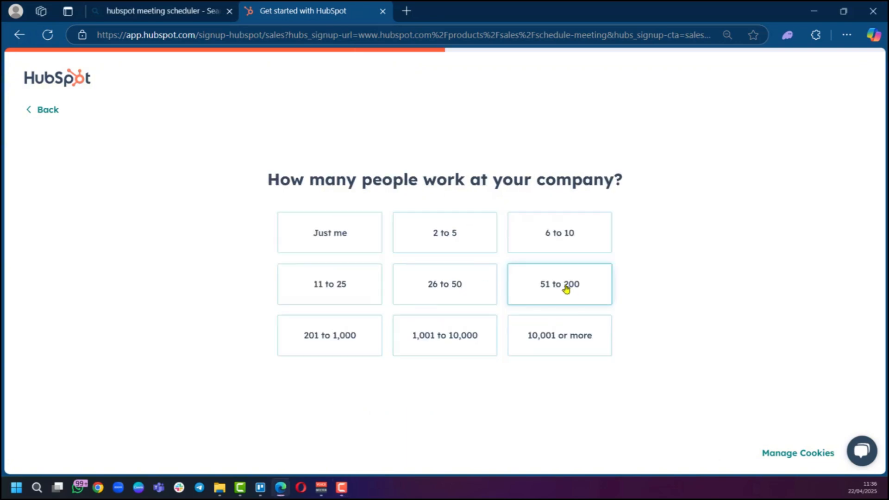
# - Choose 26 to 50 employees and the Manager role, and create the account under the company name Corza Medical
pyautogui.click(452, 291)
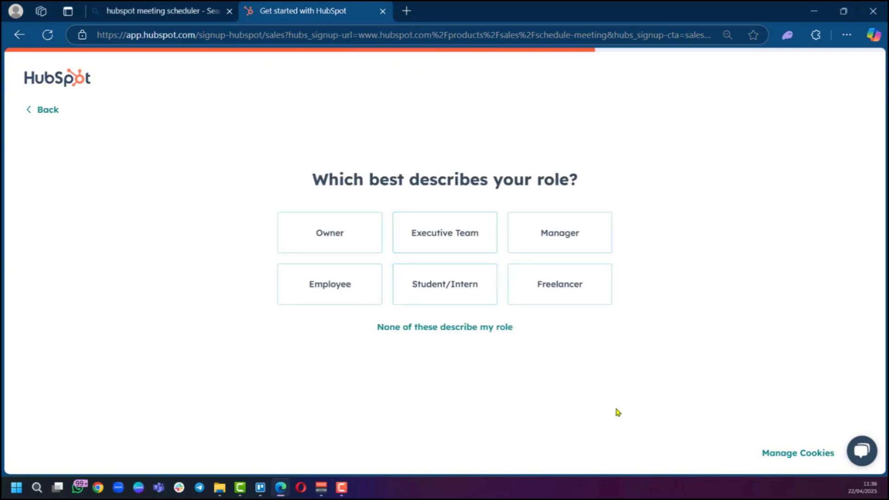
pyautogui.click(554, 242)
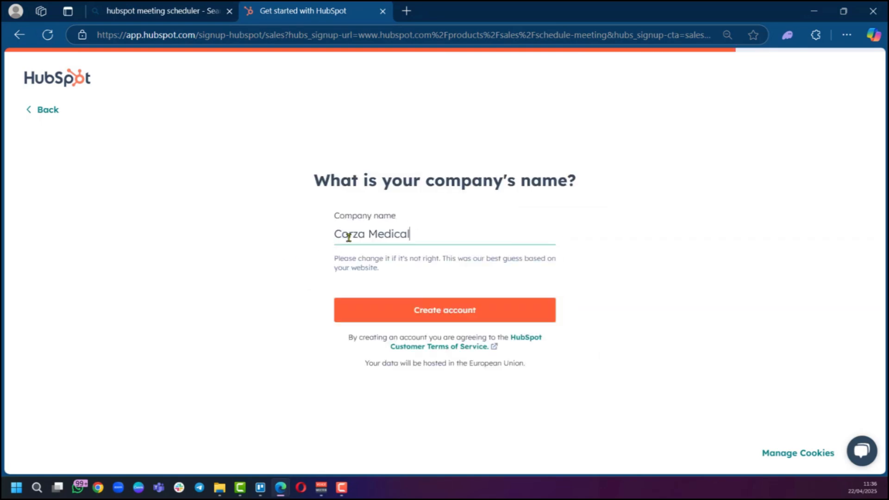
pyautogui.click(413, 310)
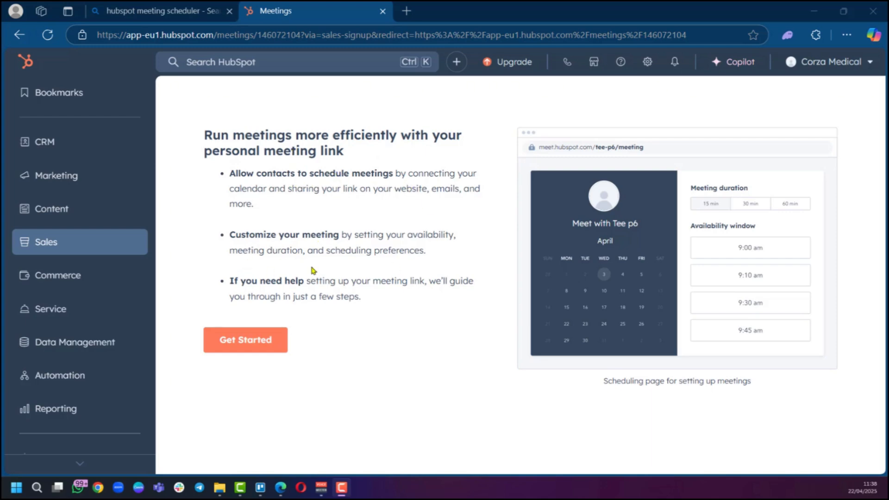
# - Start the guided setup of the personal meeting link and choose Google / Gmail as the calendar to connect
pyautogui.click(260, 343)
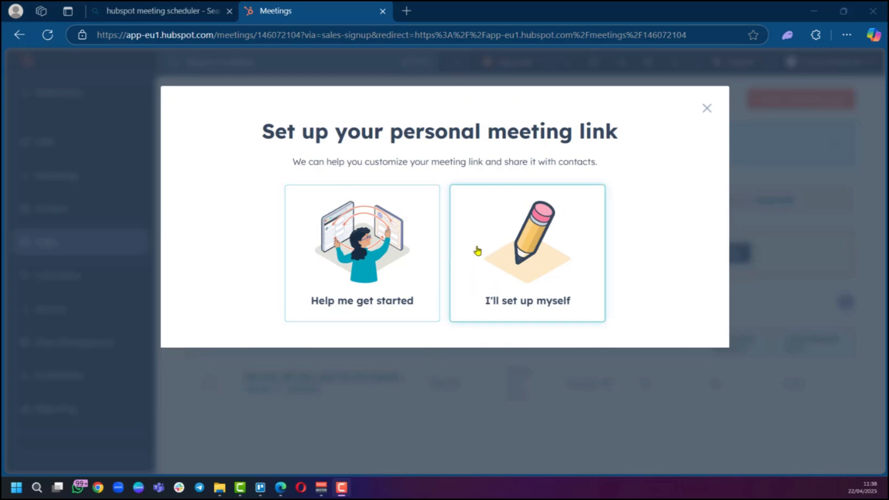
pyautogui.click(380, 289)
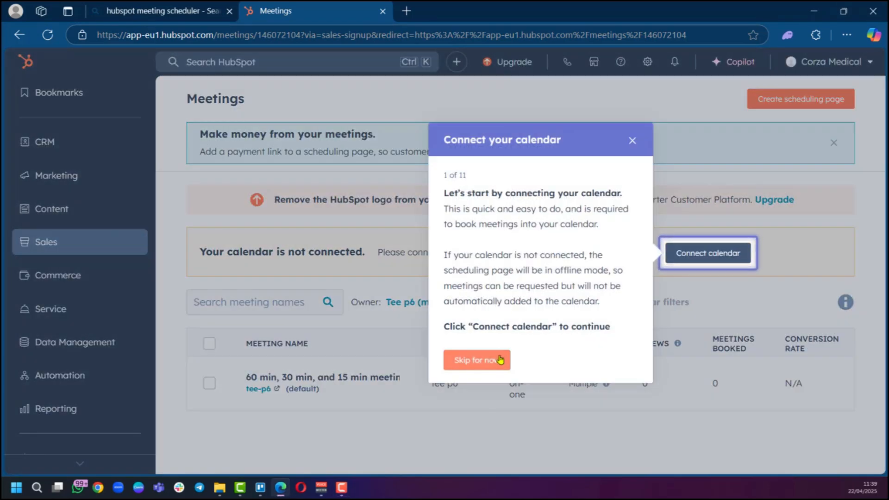
pyautogui.click(714, 255)
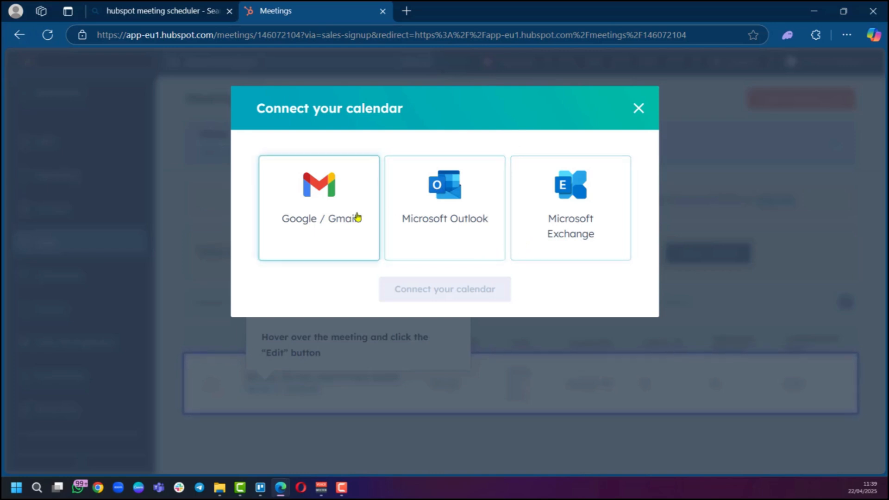
pyautogui.click(369, 258)
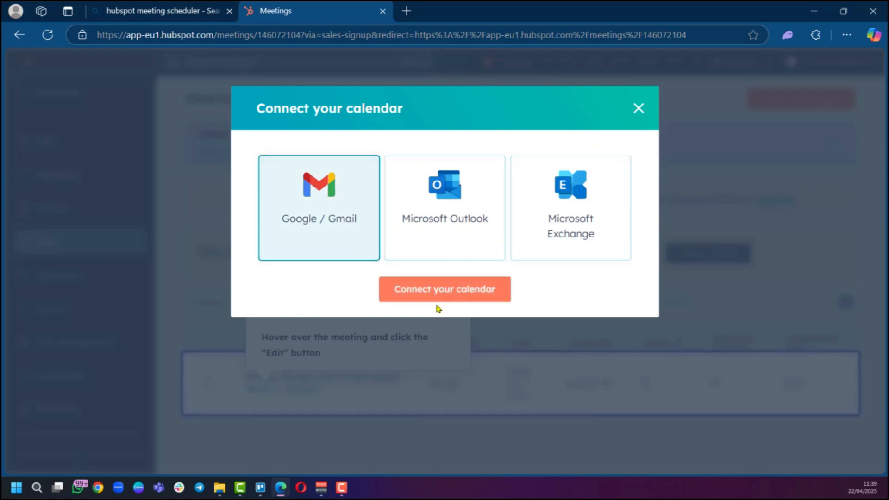
pyautogui.click(401, 291)
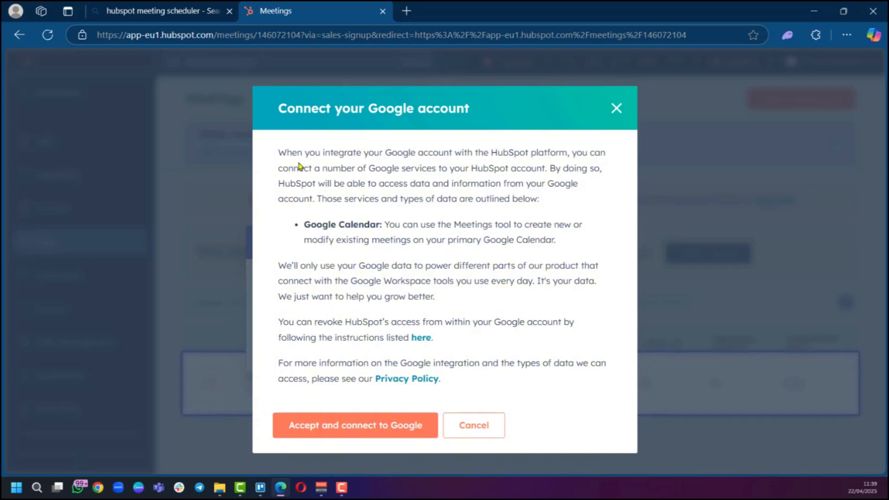
# - Accept the Google account connection and grant HubSpot all requested calendar permissions
pyautogui.click(330, 432)
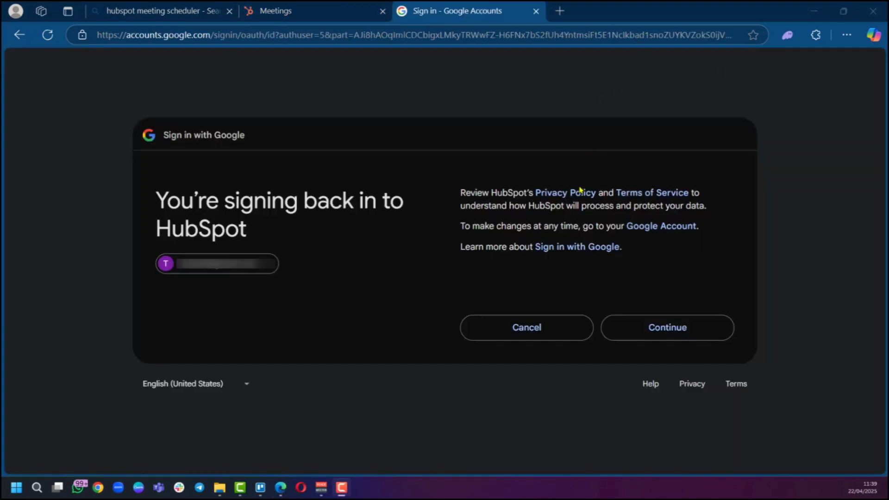
pyautogui.click(627, 337)
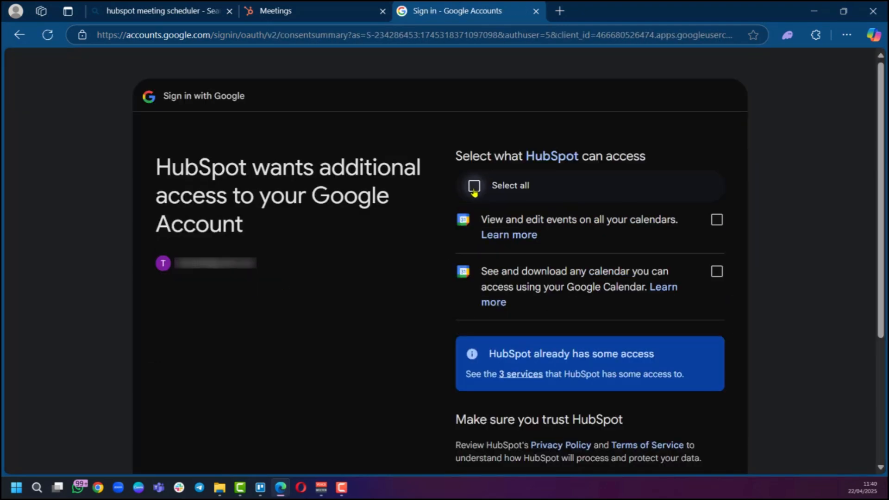
pyautogui.click(474, 185)
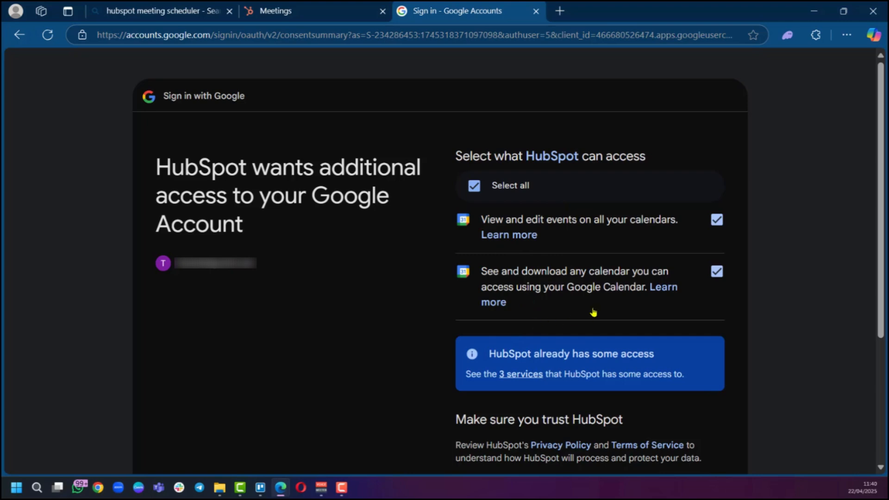
pyautogui.scroll(-4, 259, 274)
pyautogui.click(667, 367)
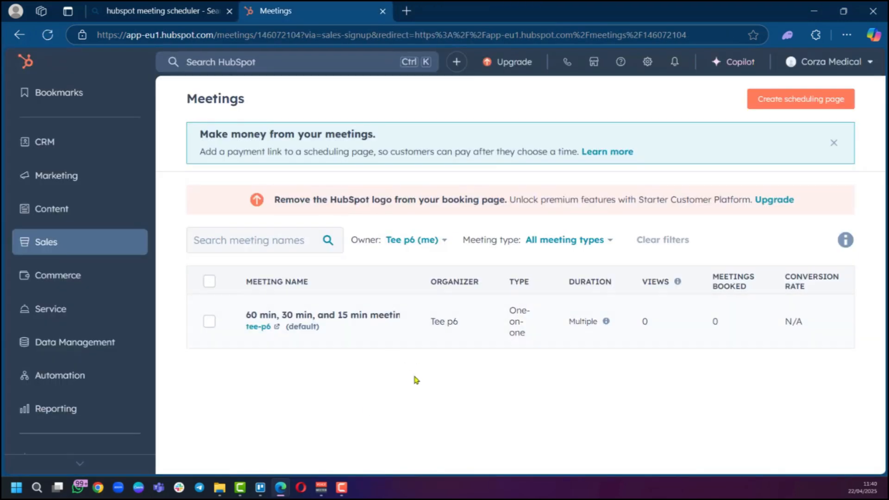
# - Look at the scheduling page types offered for a new page, without choosing one
pyautogui.moveTo(272, 324)
pyautogui.click(793, 104)
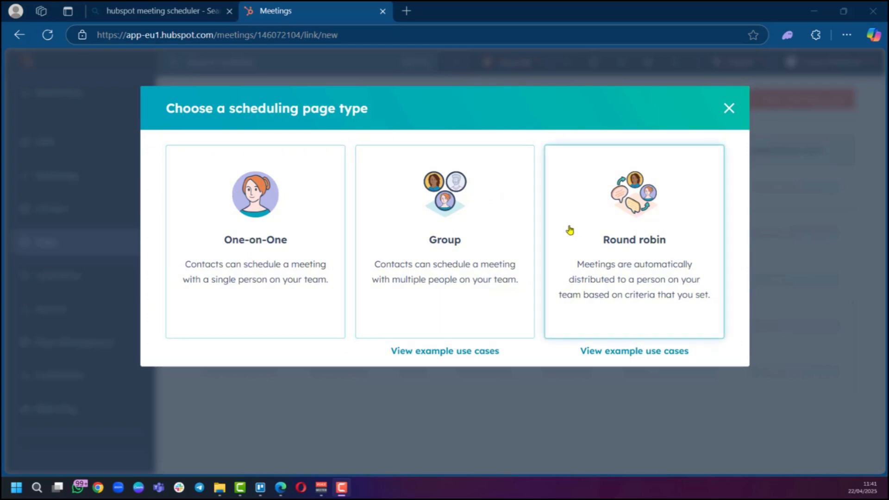
pyautogui.click(726, 109)
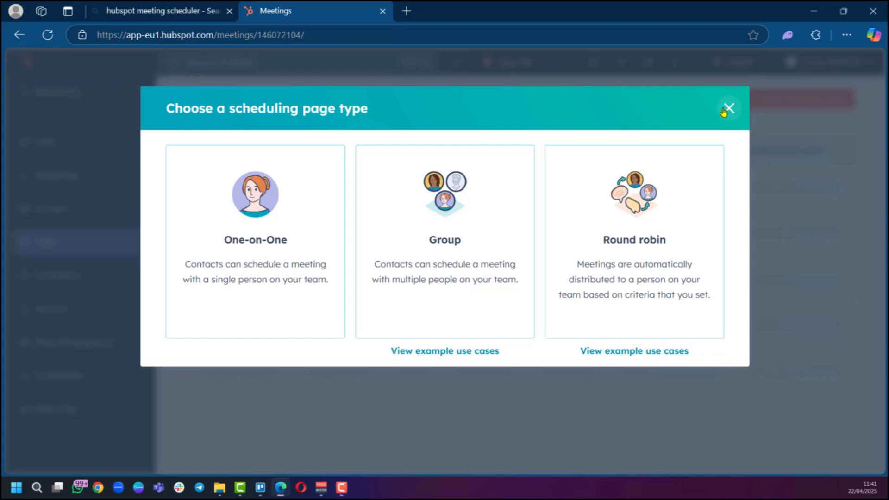
# - Open the default "60 min, 30 min, and 15 min meeting" page for editing and show its Overview settings
pyautogui.moveTo(319, 321)
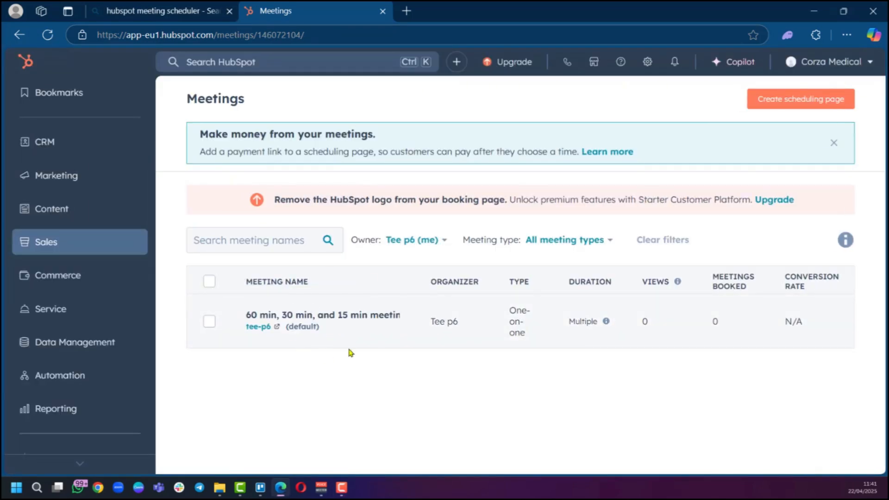
pyautogui.click(270, 322)
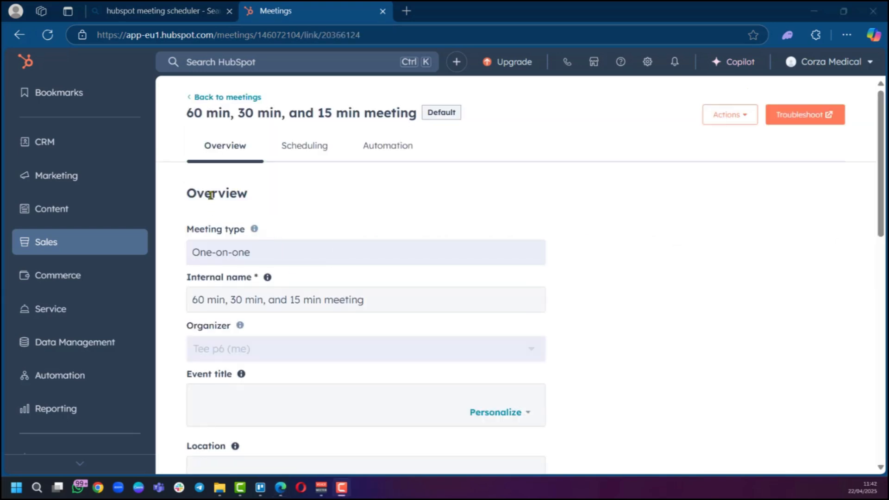
pyautogui.click(300, 155)
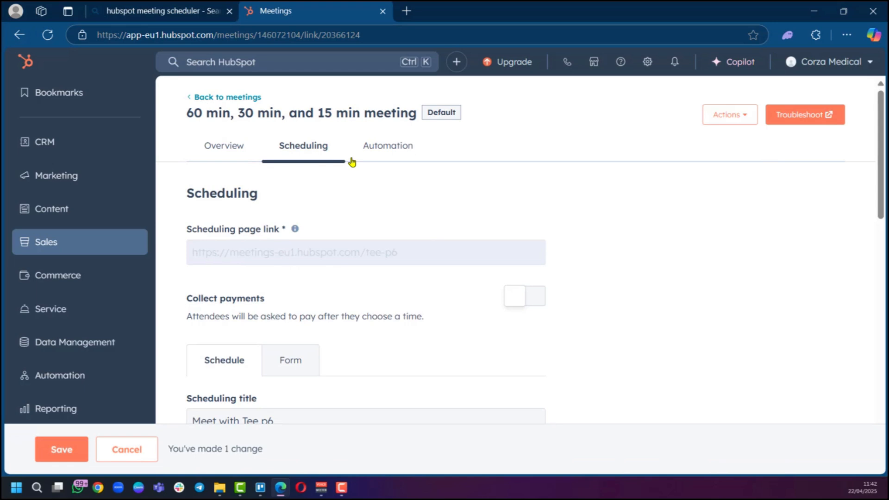
pyautogui.click(235, 155)
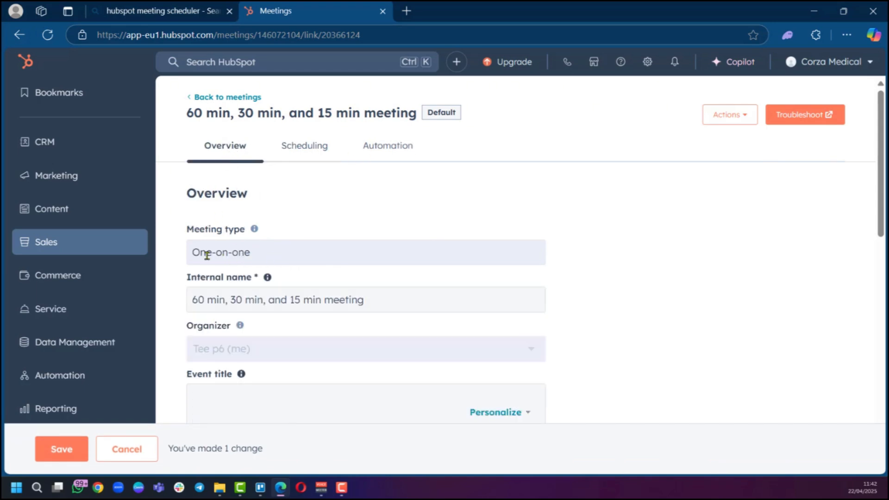
# - Set the meeting's event title to First Consultation
pyautogui.scroll(-2, 268, 283)
pyautogui.scroll(1, 269, 284)
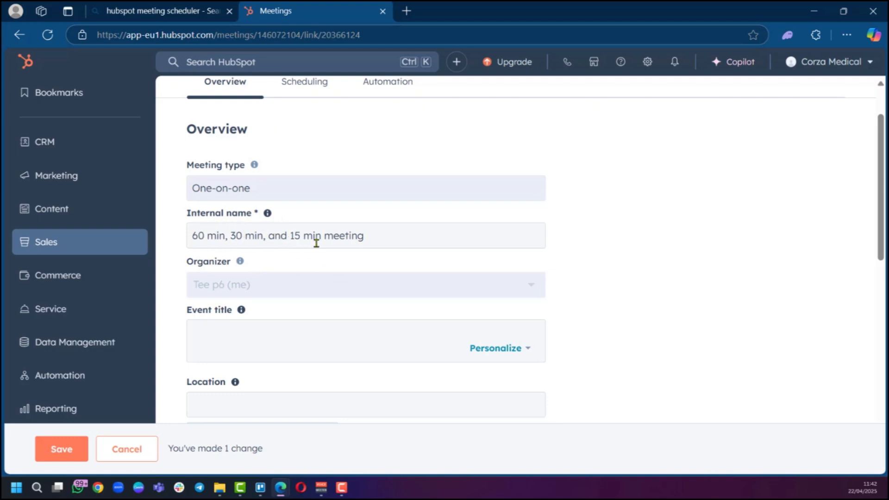
pyautogui.scroll(-3, 185, 209)
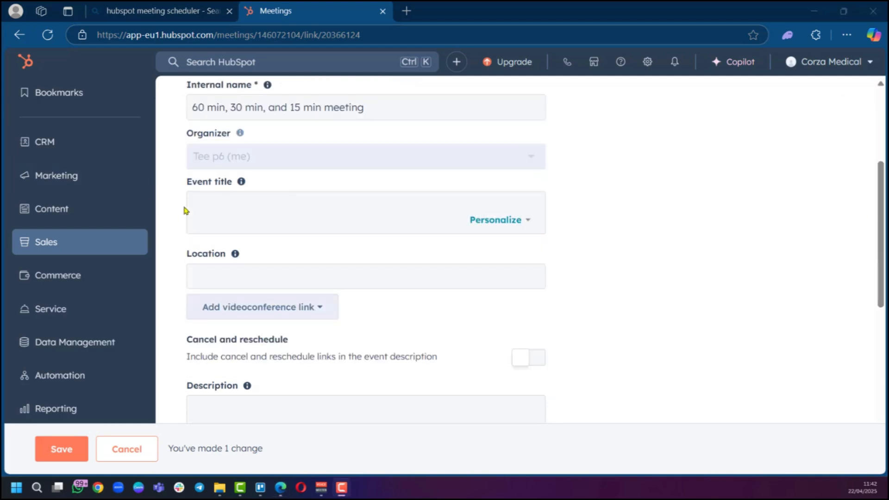
pyautogui.click(208, 204)
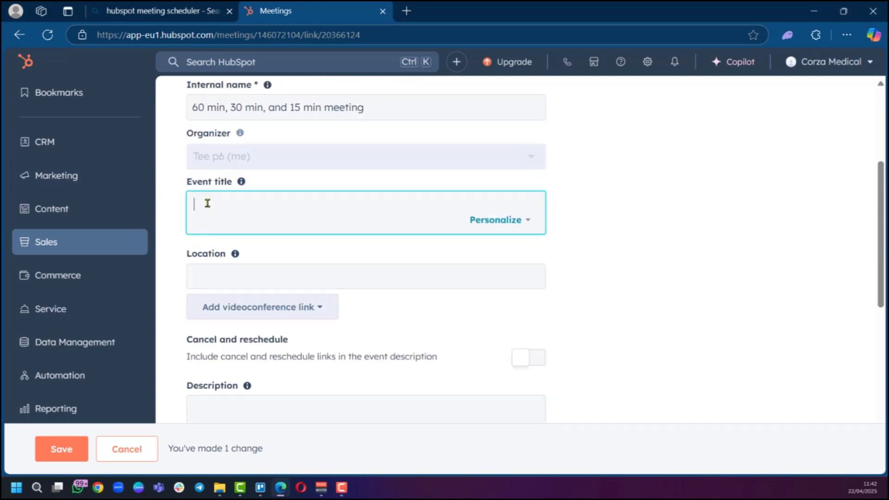
pyautogui.write('First Consultation')
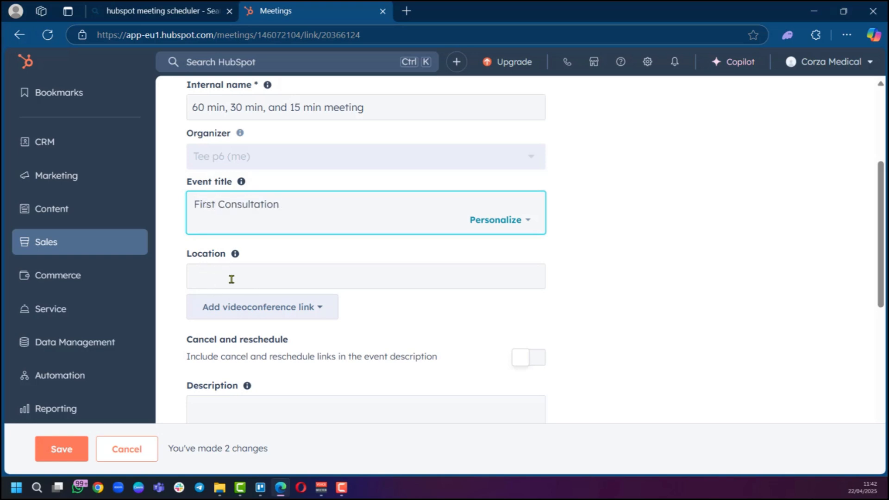
# - Start connecting Zoom as the videoconferencing app for the meeting's location
pyautogui.click(231, 281)
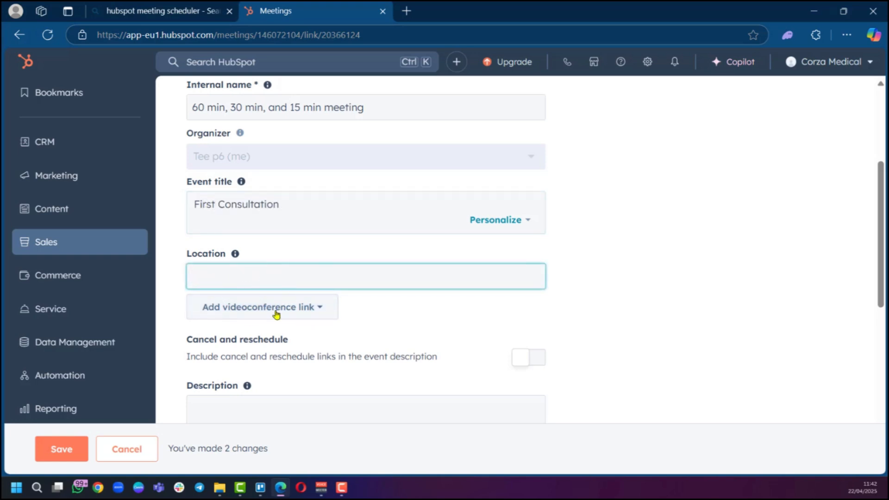
pyautogui.click(239, 313)
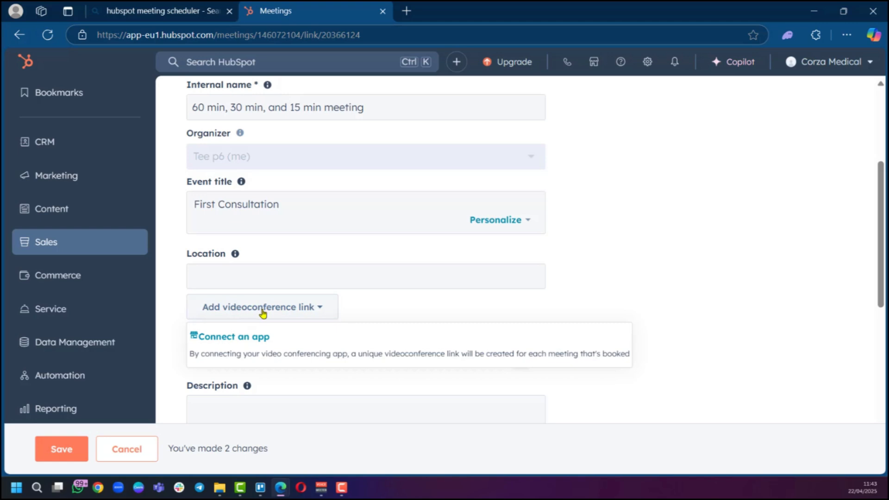
pyautogui.click(252, 341)
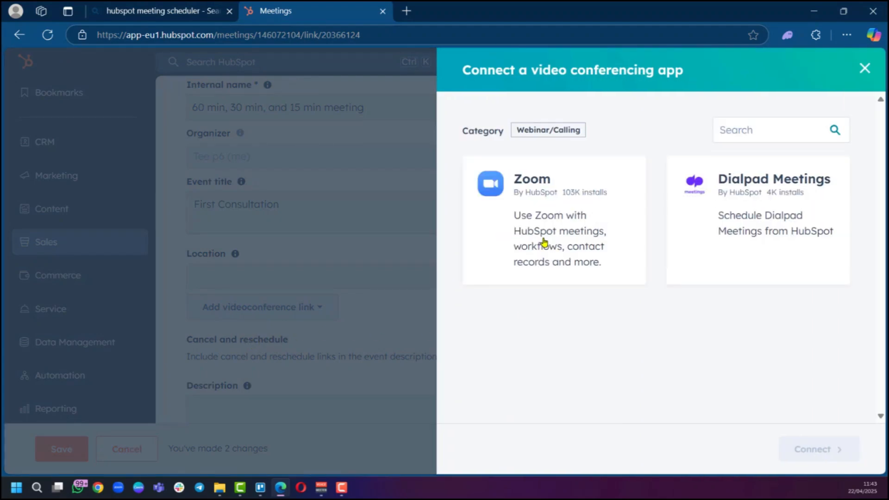
pyautogui.click(544, 242)
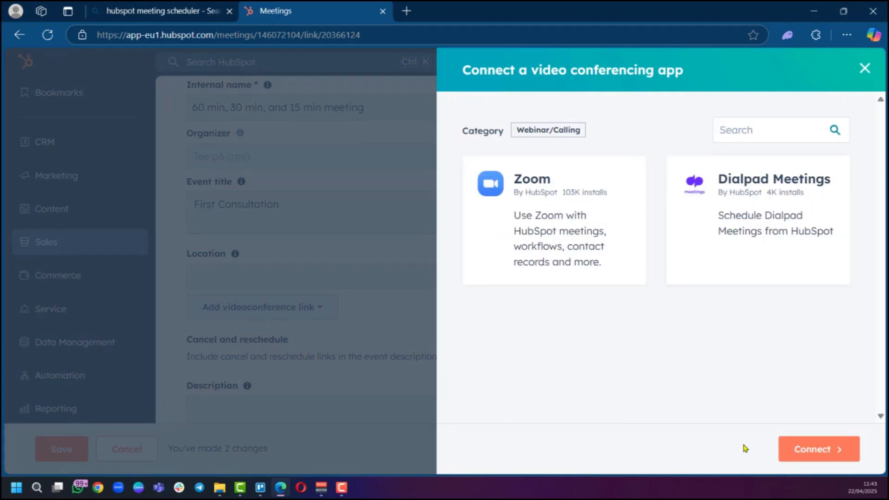
pyautogui.click(815, 453)
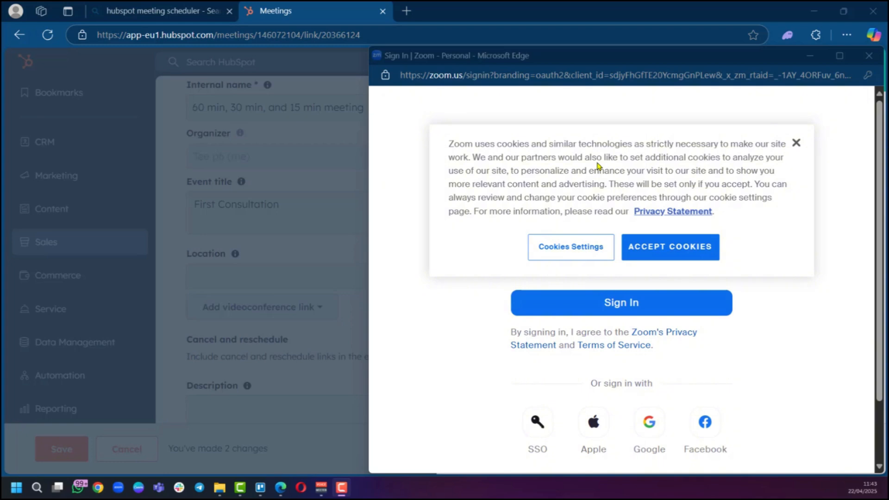
# - Dismiss the Zoom cookie notice, sign in with the prefilled account, and allow Zoom for HubSpot to access it
pyautogui.click(796, 143)
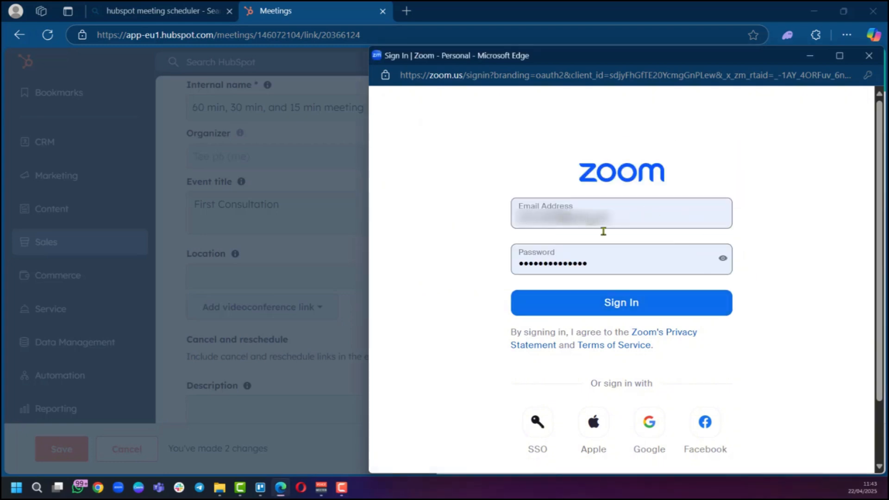
pyautogui.click(621, 303)
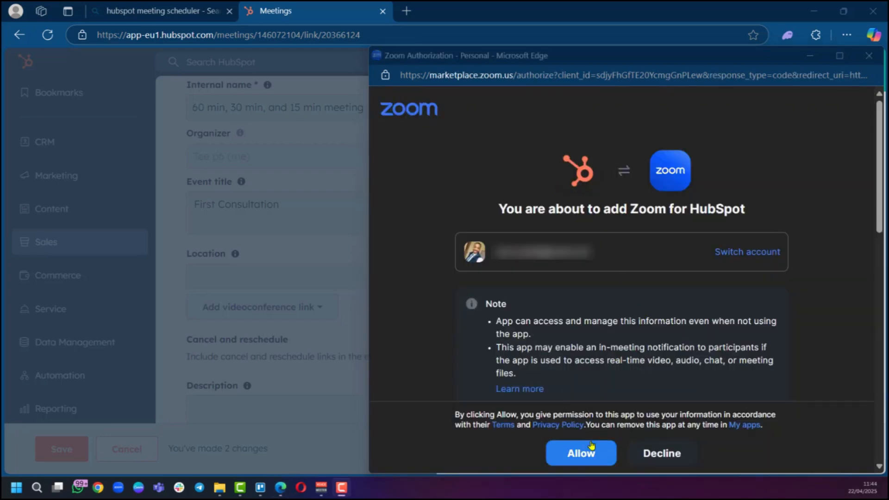
pyautogui.scroll(-3, 682, 365)
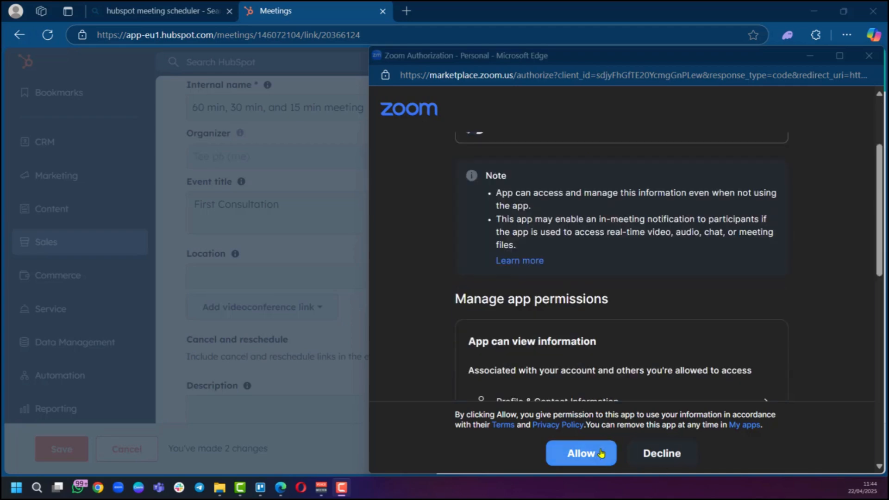
pyautogui.click(596, 452)
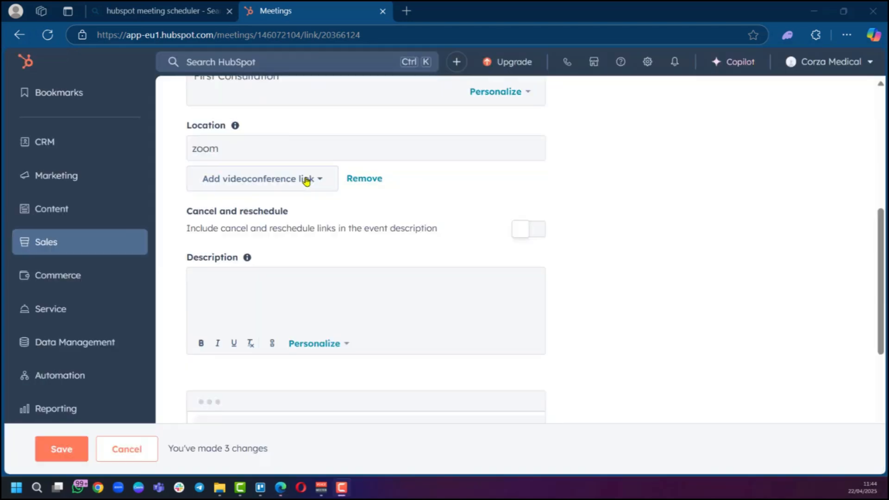
# - Include cancel and reschedule links in the event description and save the scheduling page
pyautogui.click(249, 176)
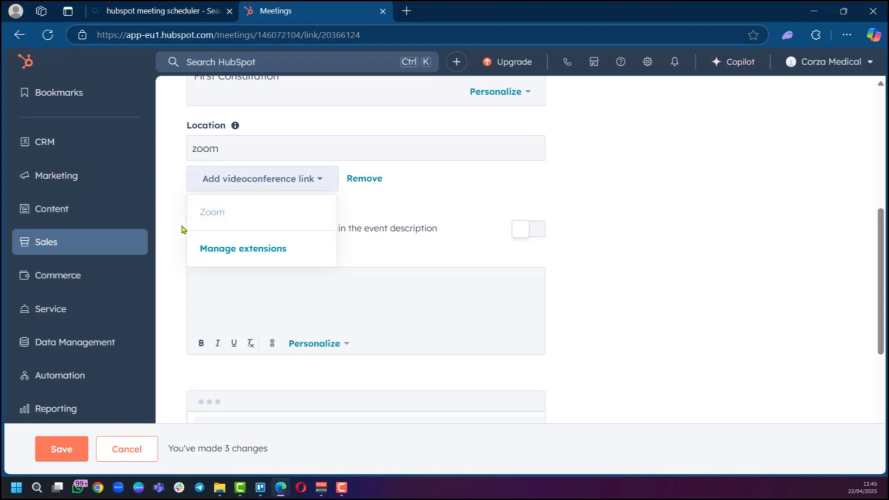
pyautogui.click(343, 206)
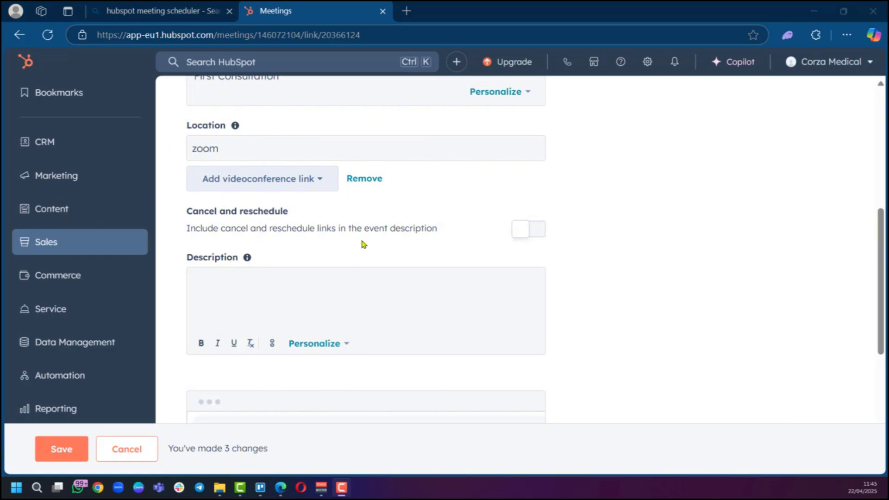
pyautogui.click(538, 230)
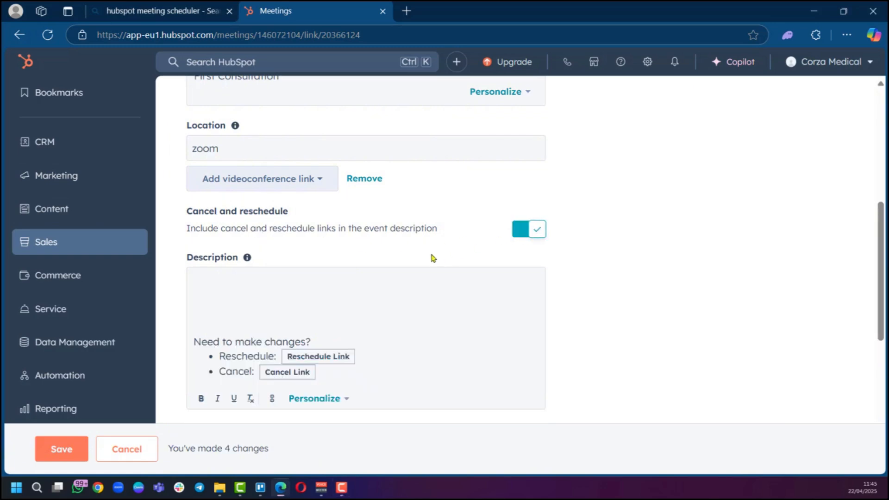
pyautogui.scroll(-1, 308, 236)
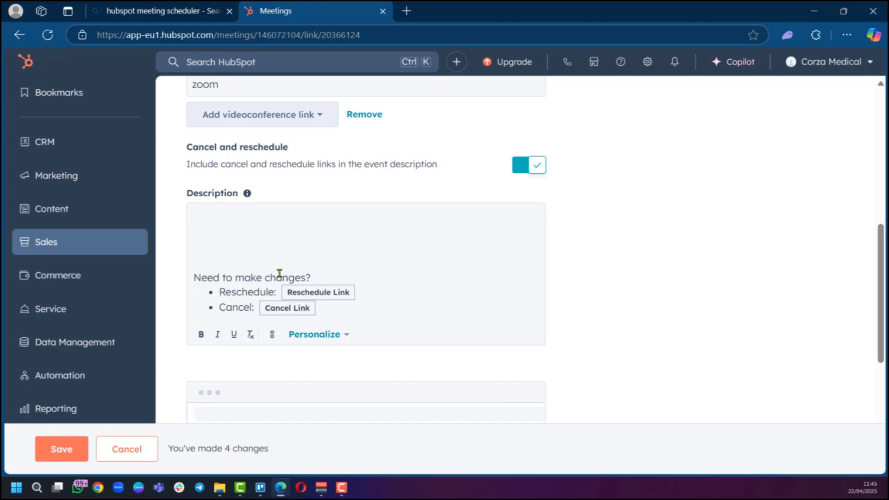
pyautogui.scroll(-5, 255, 265)
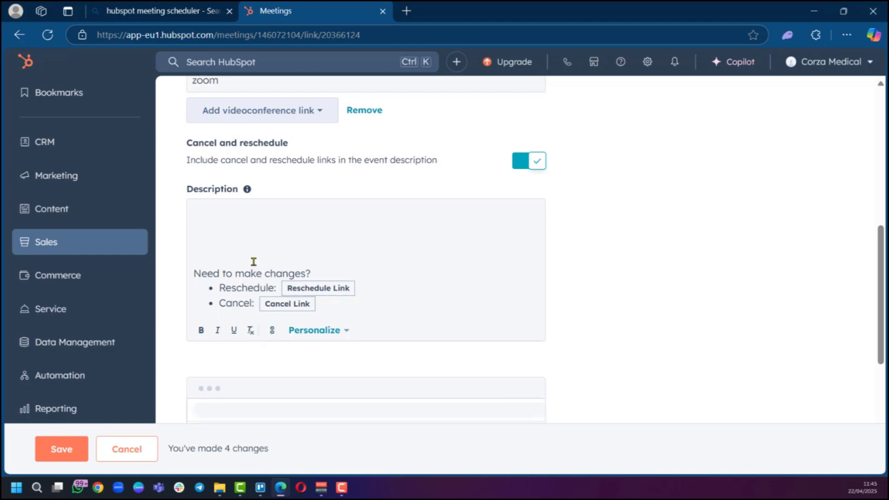
pyautogui.click(57, 458)
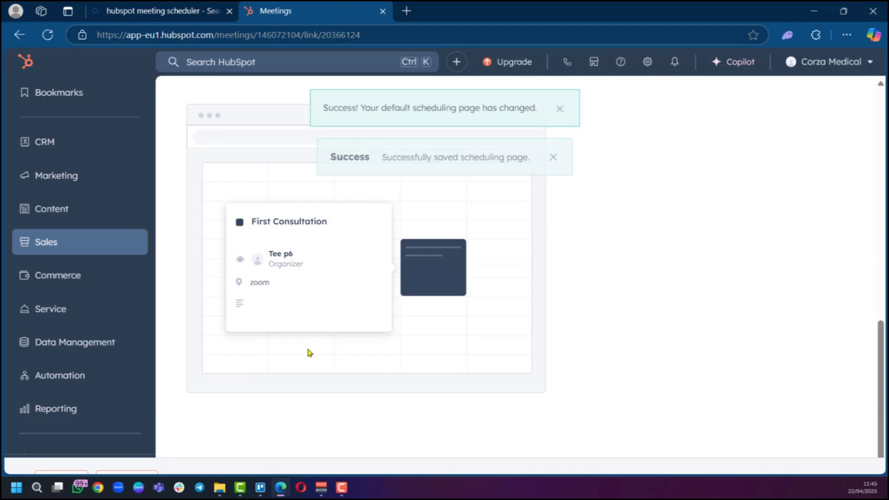
# - Go to the meeting's Scheduling settings and examine the options for collecting payments when meetings are booked
pyautogui.scroll(10, 300, 332)
pyautogui.scroll(3, 300, 332)
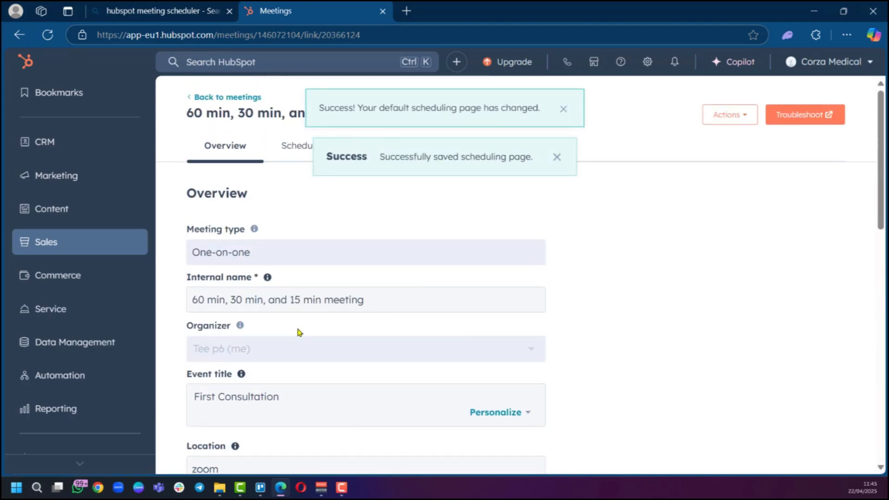
pyautogui.click(287, 146)
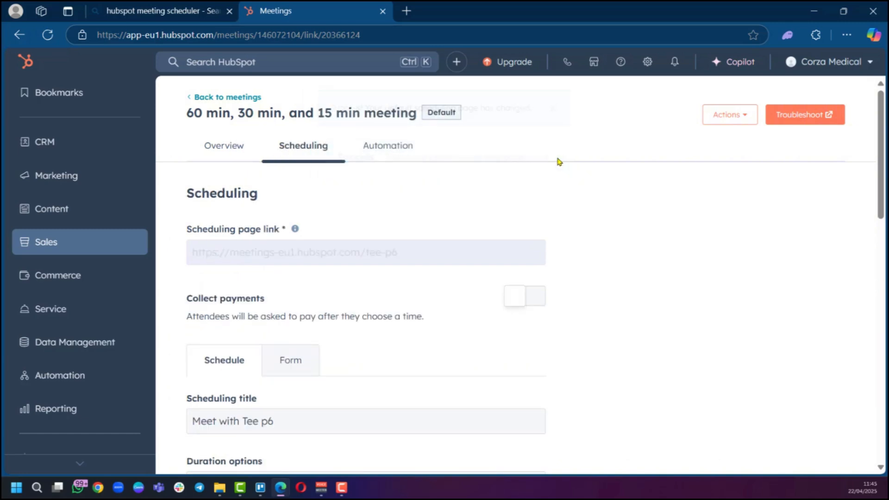
pyautogui.scroll(-1, 175, 208)
pyautogui.scroll(-2, 296, 181)
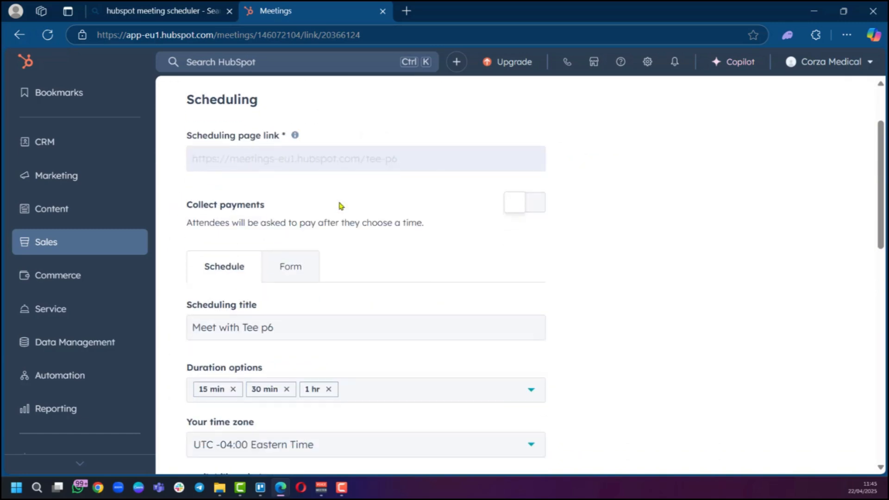
pyautogui.click(516, 107)
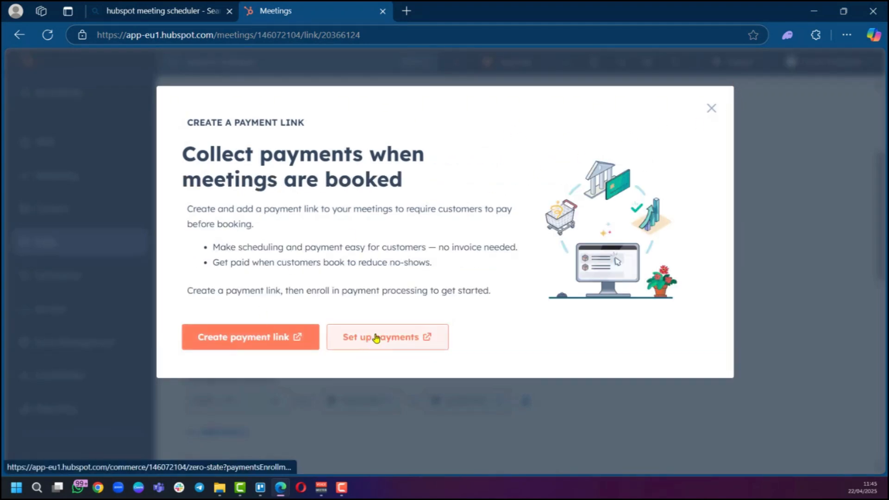
pyautogui.click(711, 111)
# - Set the scheduling title to Meet with a Corza Representative
pyautogui.scroll(2, 341, 214)
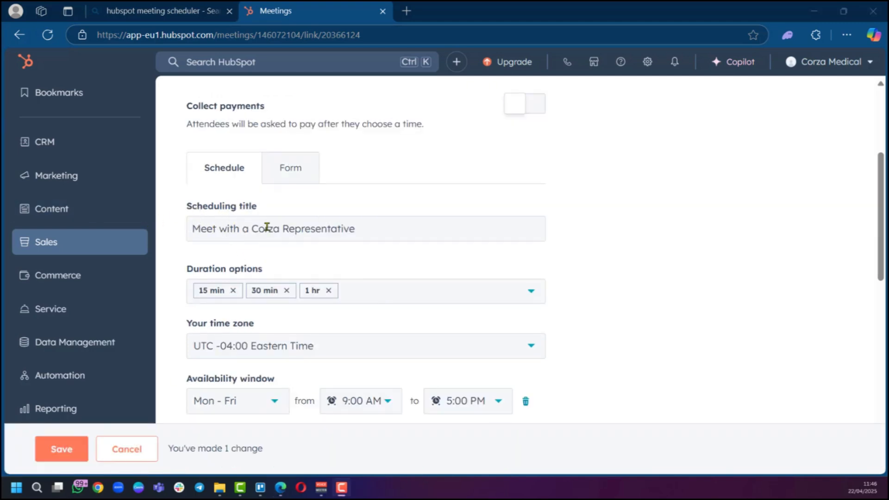
pyautogui.scroll(-1, 315, 218)
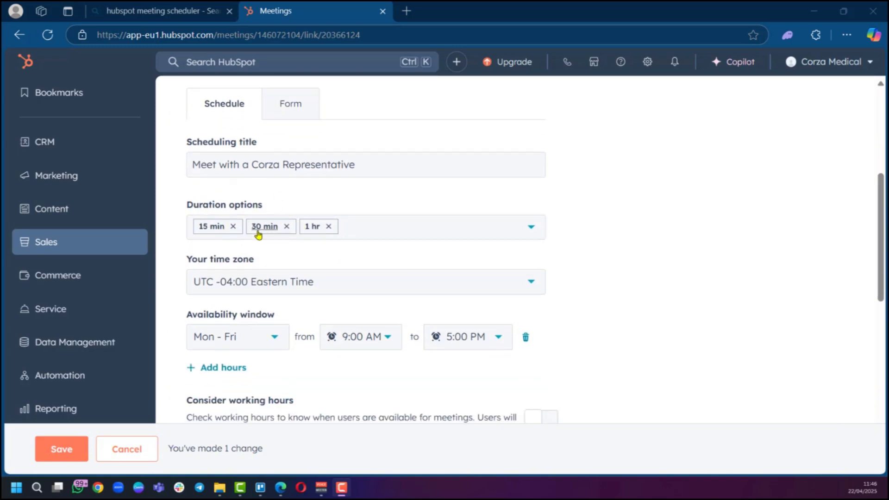
# - Examine the list of available meeting durations in the duration options
pyautogui.click(532, 229)
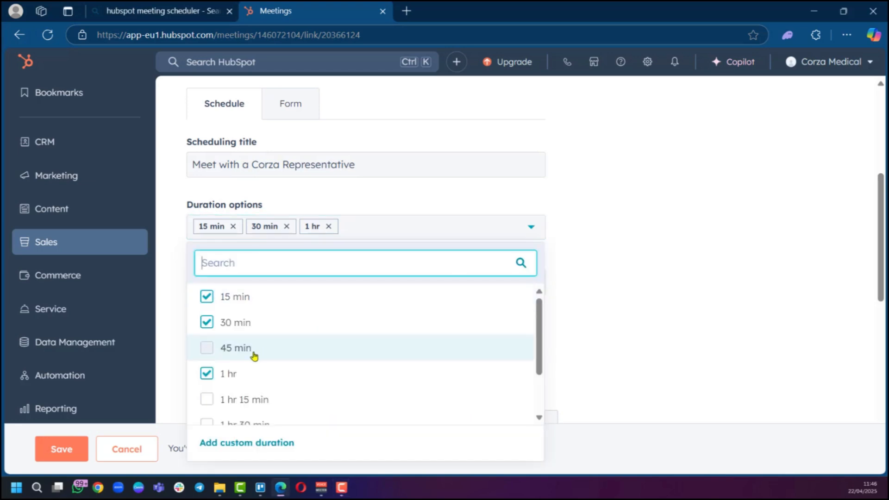
pyautogui.scroll(-2, 254, 355)
pyautogui.scroll(2, 245, 359)
pyautogui.scroll(-2, 226, 338)
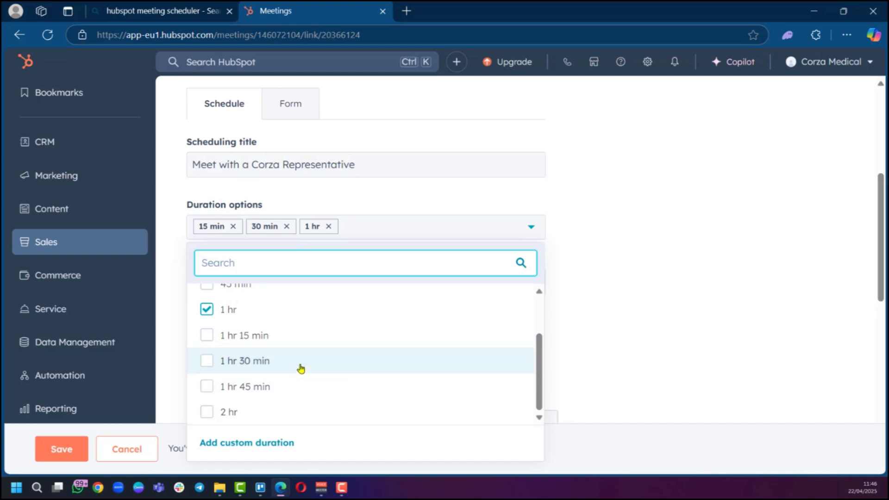
pyautogui.click(607, 300)
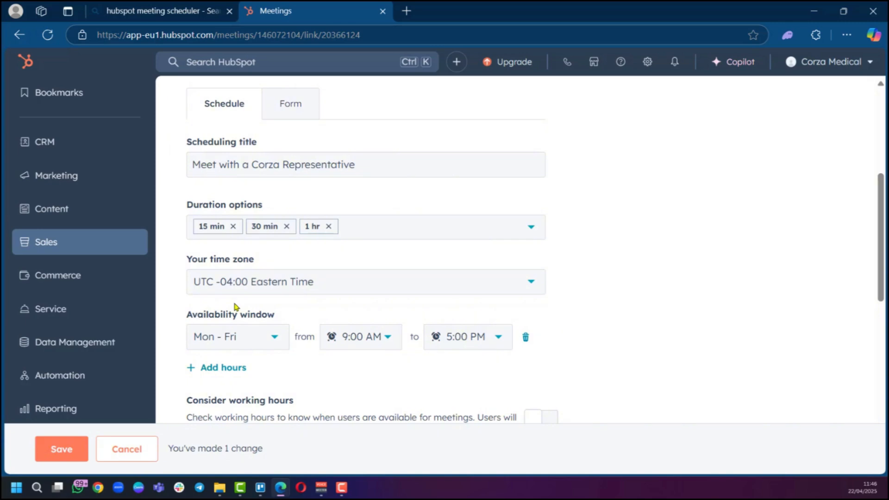
# - Add a second row of hours to the availability window and remove it again
pyautogui.scroll(-3, 256, 324)
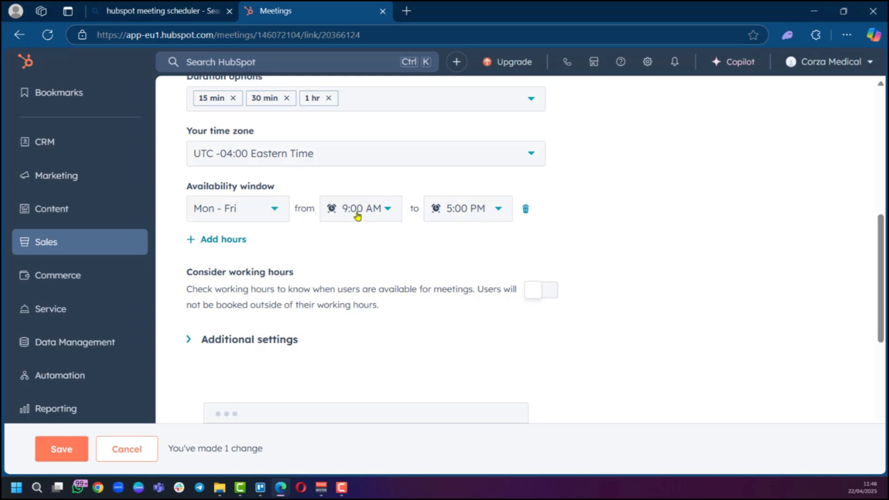
pyautogui.click(228, 240)
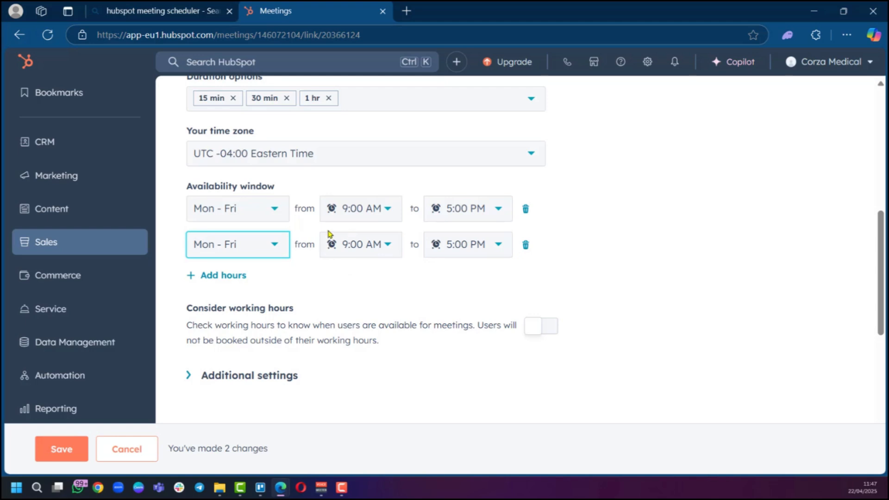
pyautogui.click(526, 244)
# - Set the Mon - Fri availability window to end at 2:00 PM and turn on Consider working hours
pyautogui.click(496, 209)
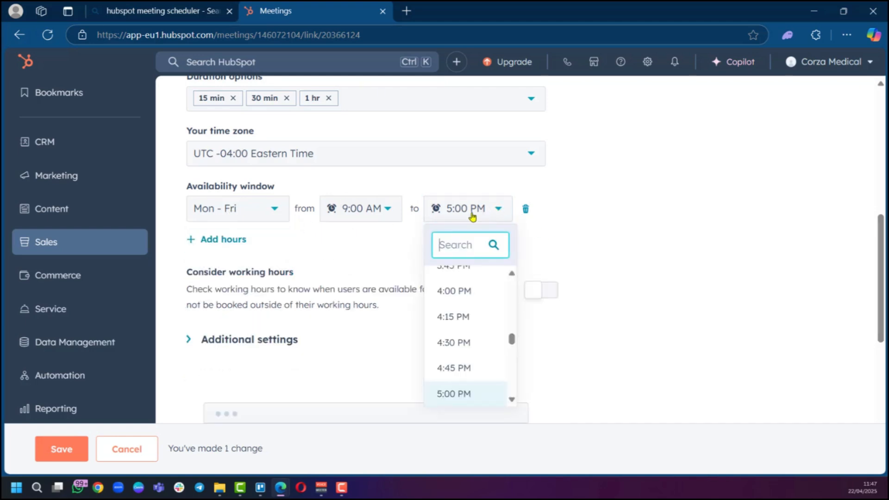
pyautogui.scroll(9, 469, 353)
pyautogui.scroll(-5, 465, 332)
pyautogui.click(464, 374)
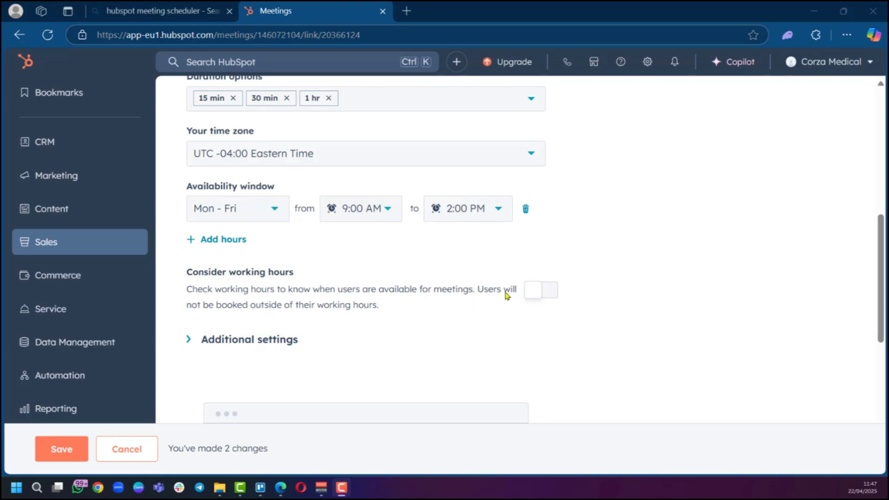
pyautogui.click(543, 291)
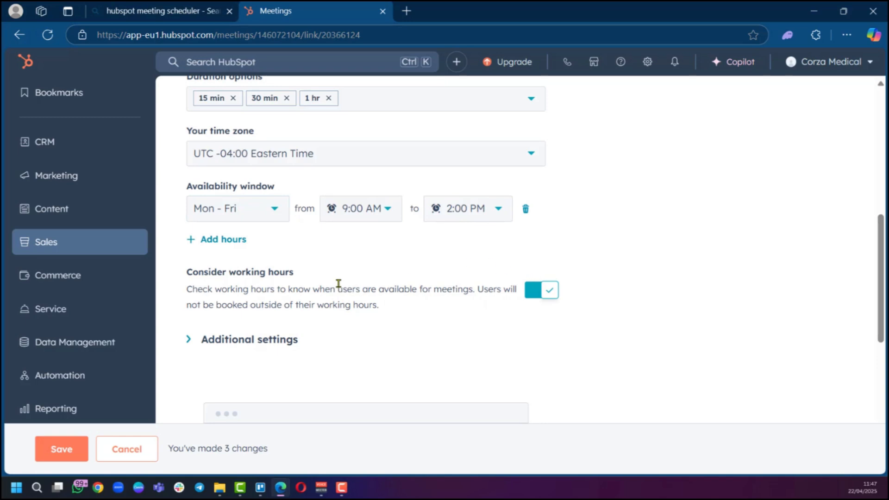
# - Review the booking page preview with its time slots and save the scheduling page
pyautogui.scroll(1, 339, 283)
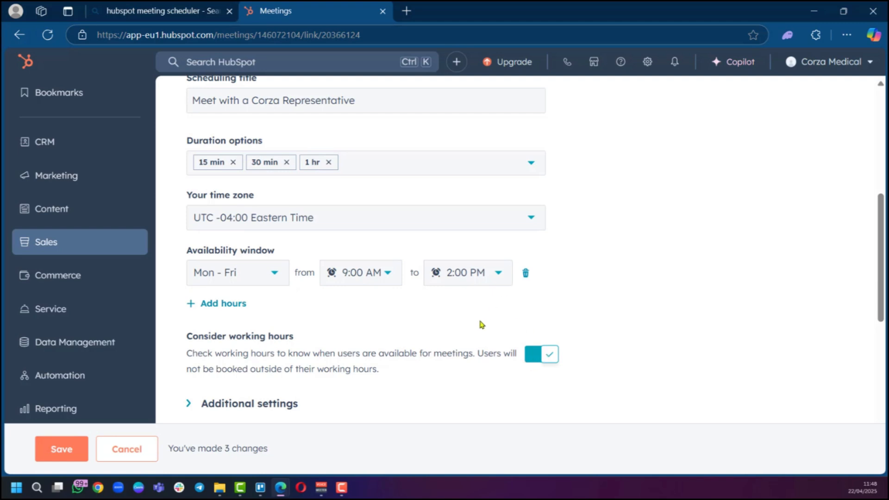
pyautogui.scroll(-3, 482, 325)
pyautogui.scroll(-3, 481, 324)
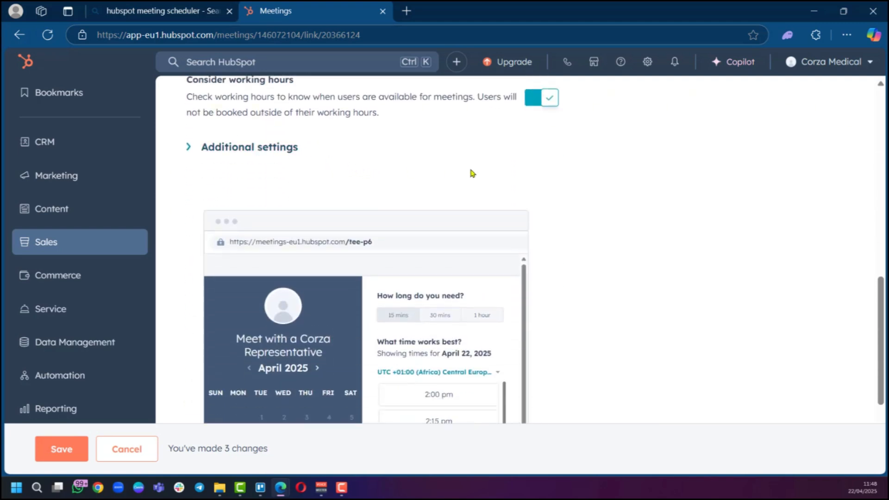
pyautogui.scroll(-3, 427, 239)
pyautogui.scroll(-1, 344, 253)
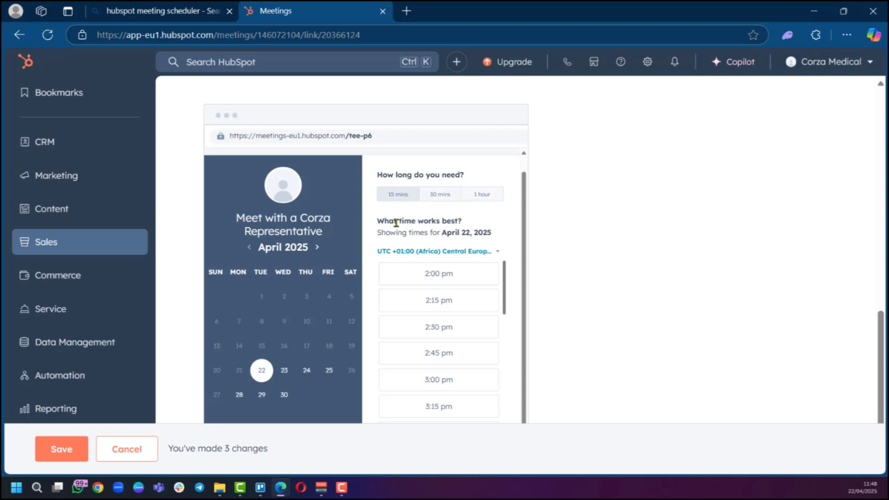
pyautogui.scroll(-7, 466, 306)
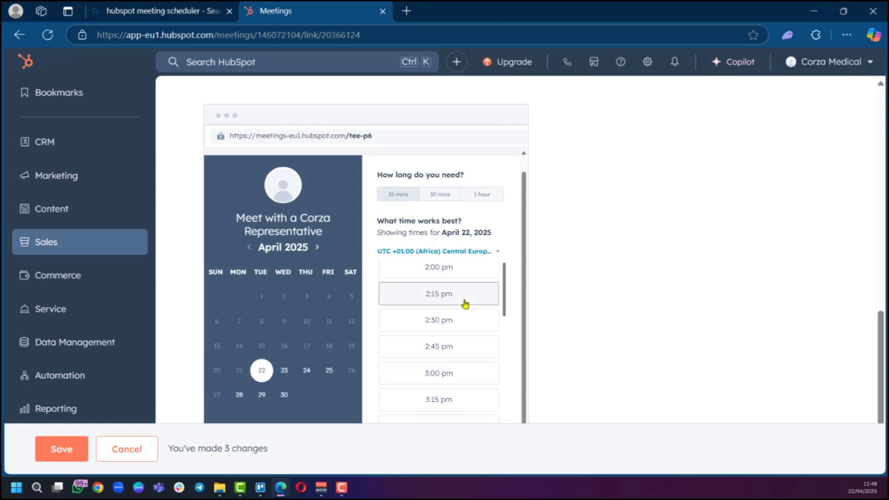
pyautogui.scroll(-2, 531, 272)
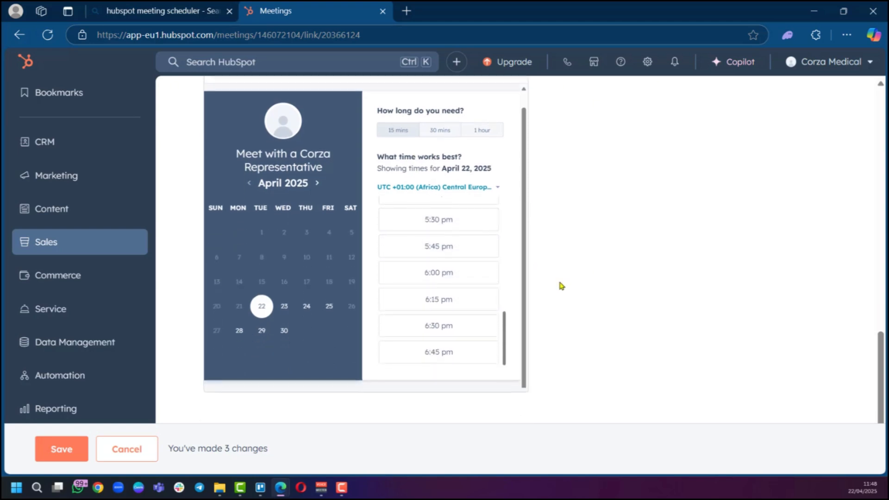
pyautogui.click(62, 449)
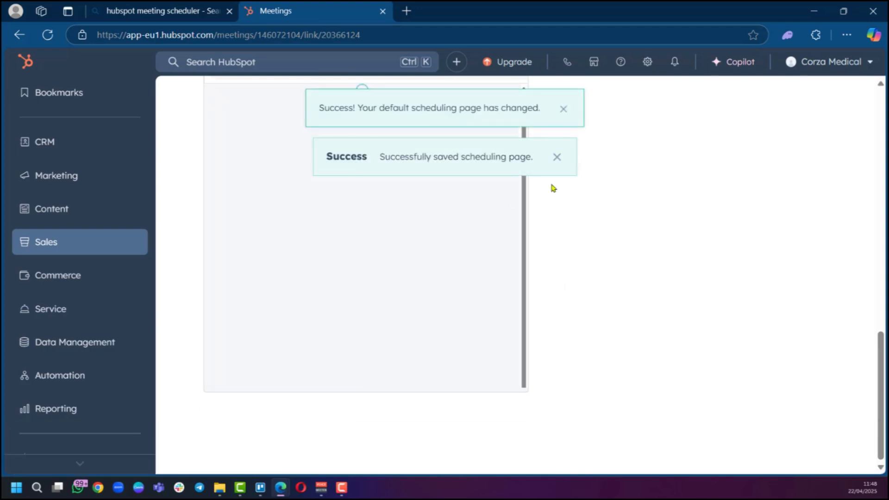
# - Go to the meeting's Automation settings and turn on the pre-meeting reminder email for attendees
pyautogui.scroll(3, 552, 188)
pyautogui.click(365, 155)
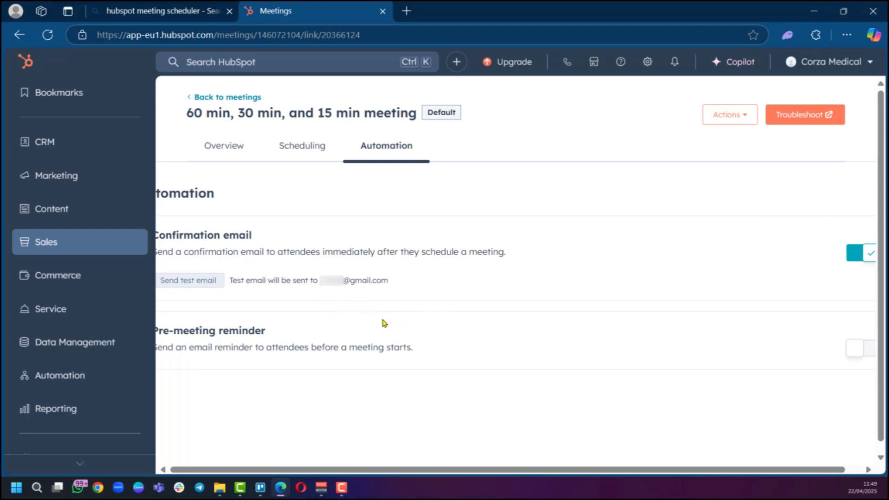
pyautogui.hotkey('ctrl', '-')
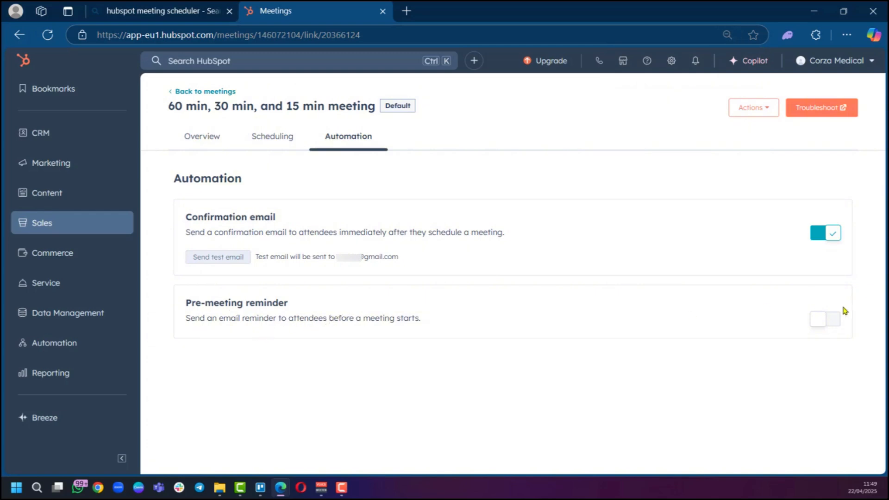
pyautogui.click(824, 319)
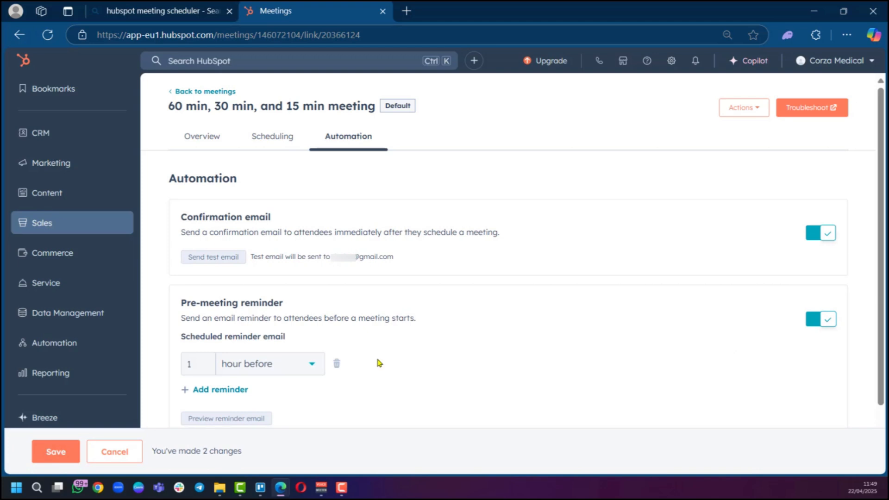
# - Schedule the reminder email for 1 day before the meeting, save the scheduling page, and dismiss the notifications
pyautogui.scroll(-2, 375, 362)
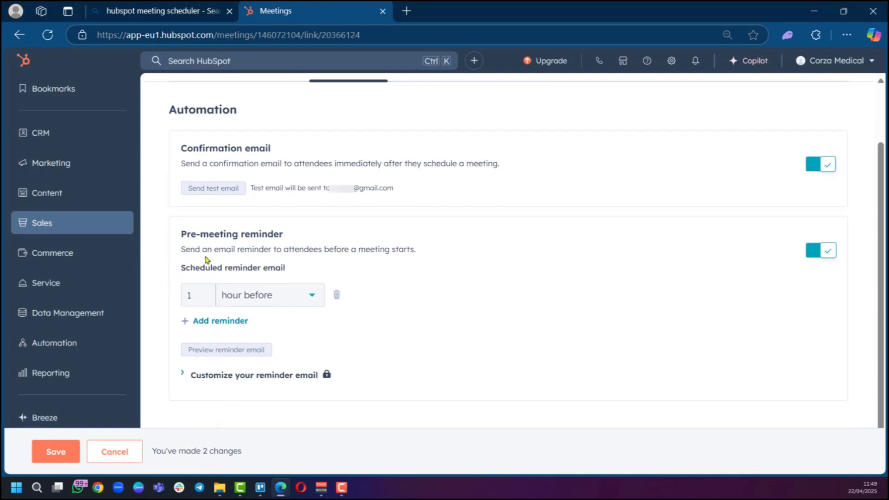
pyautogui.click(250, 299)
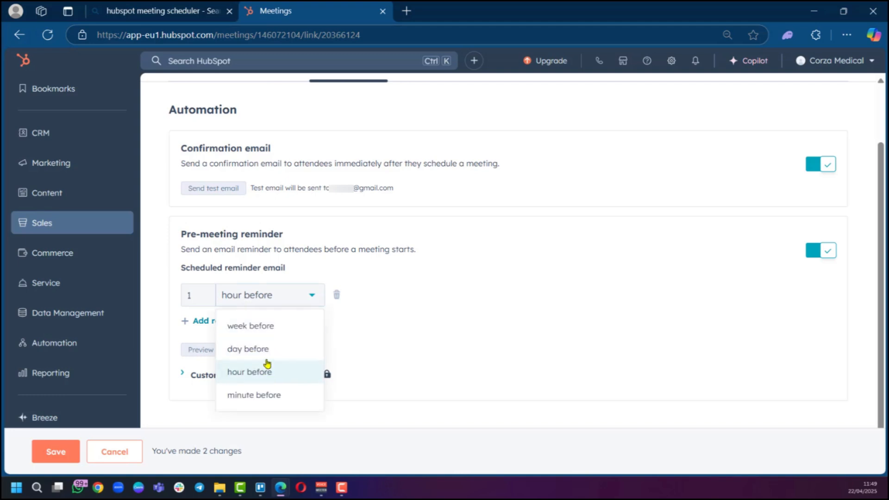
pyautogui.click(257, 348)
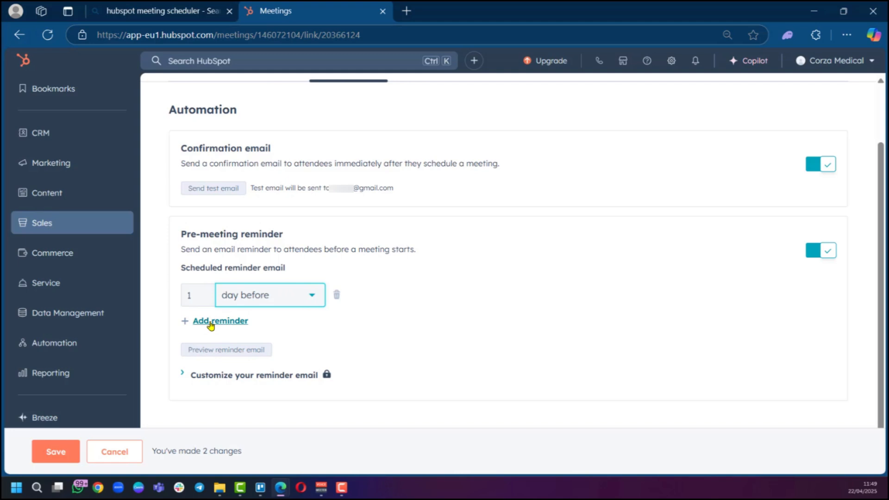
pyautogui.click(60, 452)
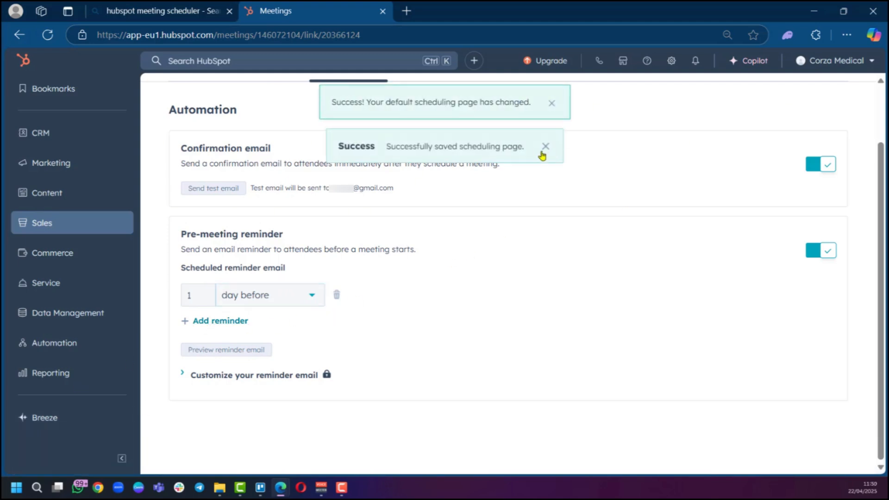
pyautogui.click(549, 148)
pyautogui.click(552, 102)
# - Copy the meeting's booking link and open it in a new browser tab
pyautogui.scroll(2, 419, 211)
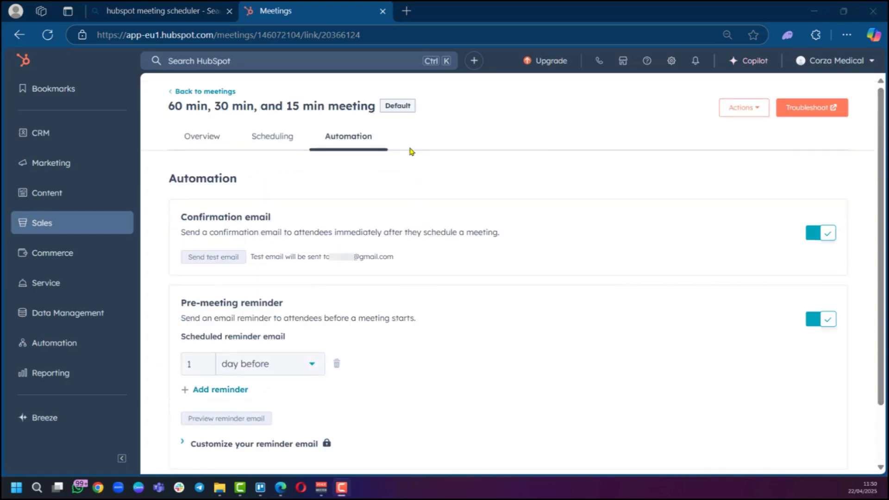
pyautogui.click(740, 111)
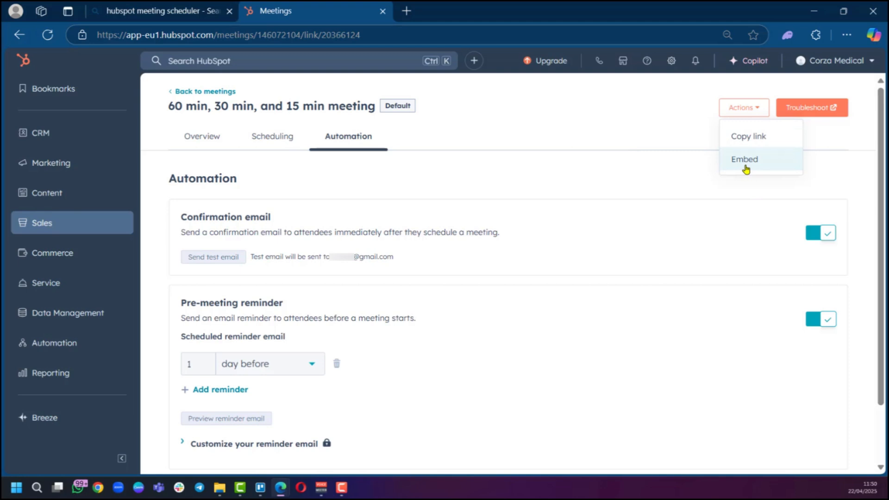
pyautogui.click(738, 135)
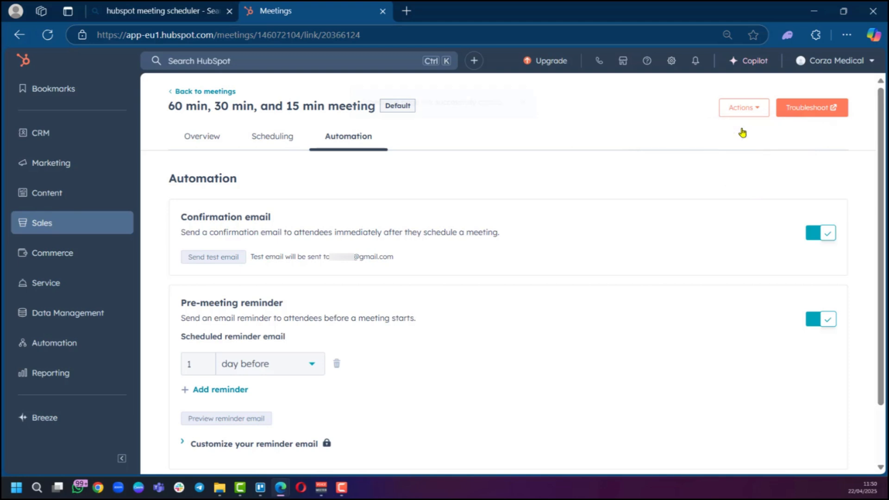
pyautogui.click(407, 11)
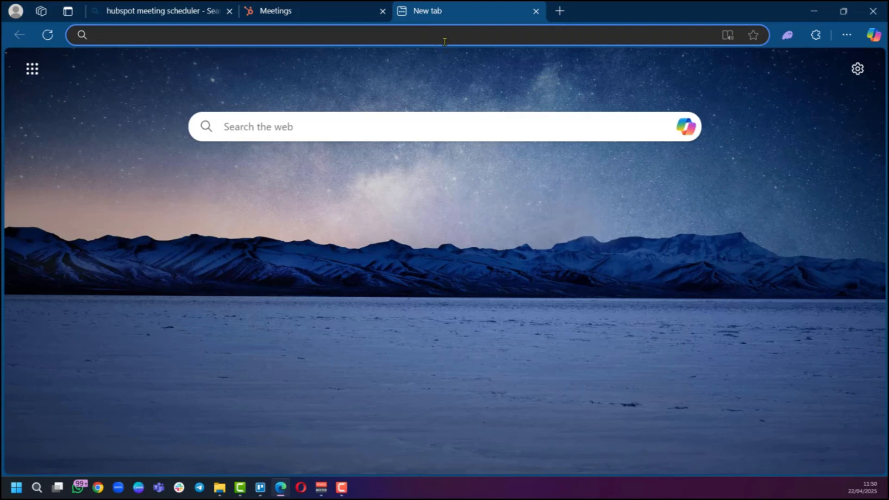
pyautogui.hotkey('ctrl', 'v')
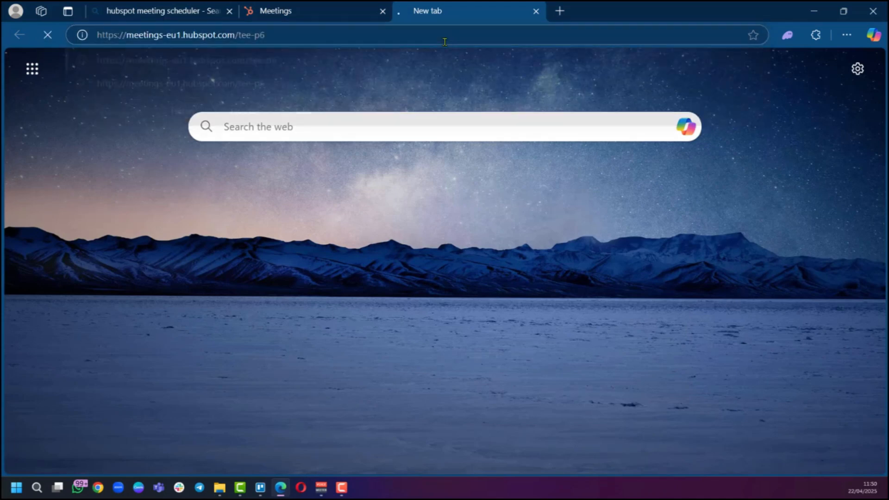
pyautogui.press('Return')
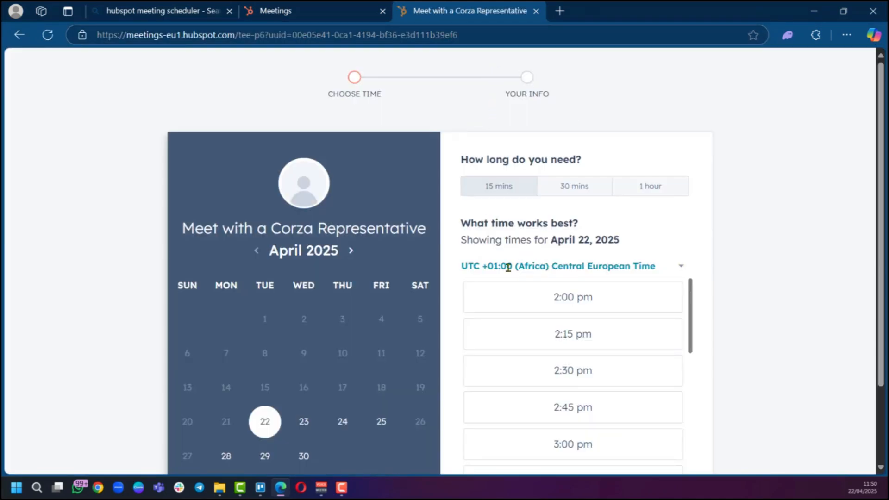
# - Try a 30-minute booking at 3:30 PM on April 22, 2025, view the information form, and return to the meeting settings
pyautogui.scroll(-2, 520, 276)
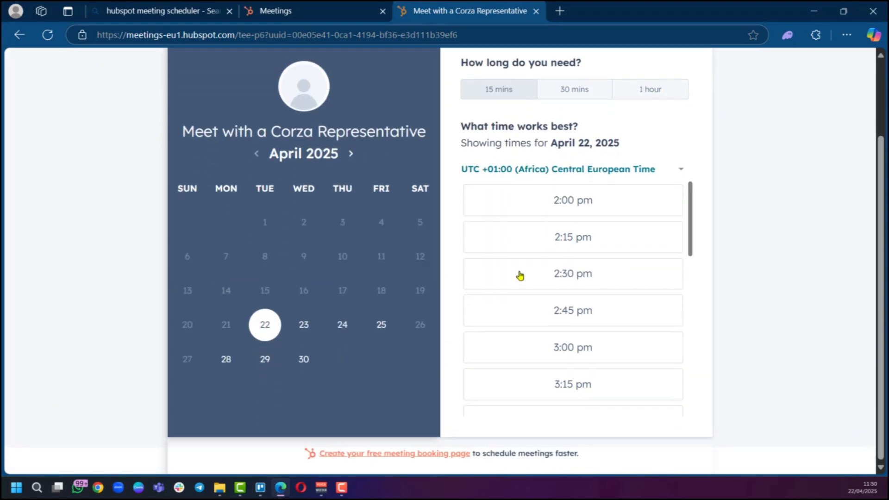
pyautogui.scroll(2, 520, 274)
pyautogui.click(557, 179)
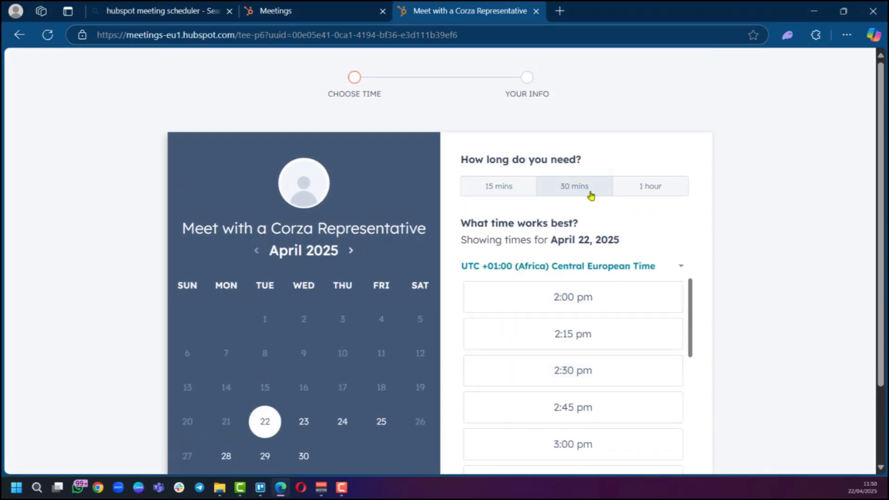
pyautogui.scroll(-4, 625, 302)
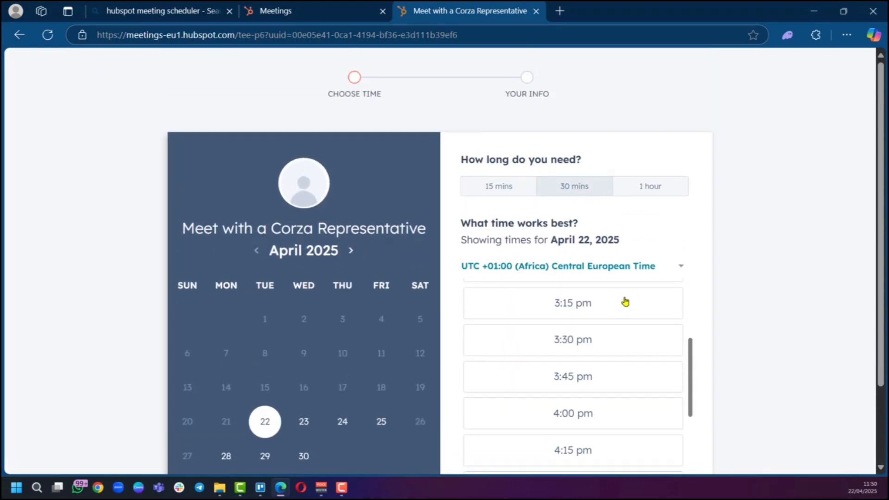
pyautogui.click(614, 333)
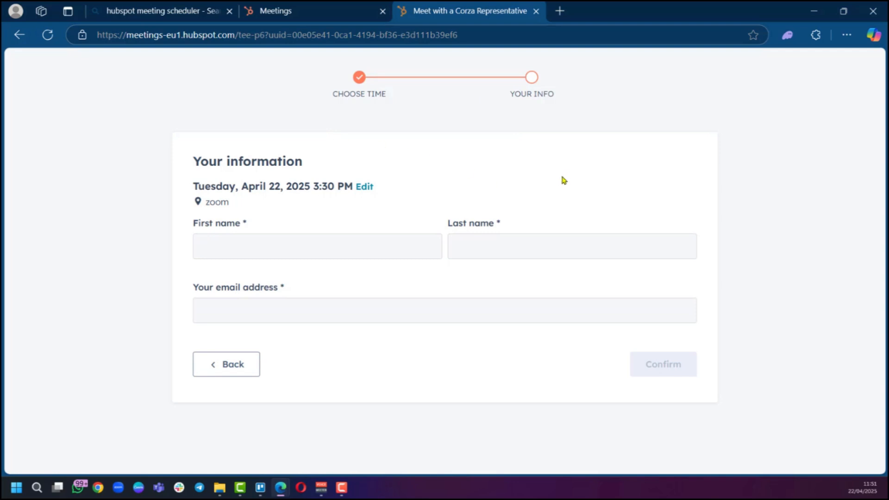
pyautogui.click(260, 11)
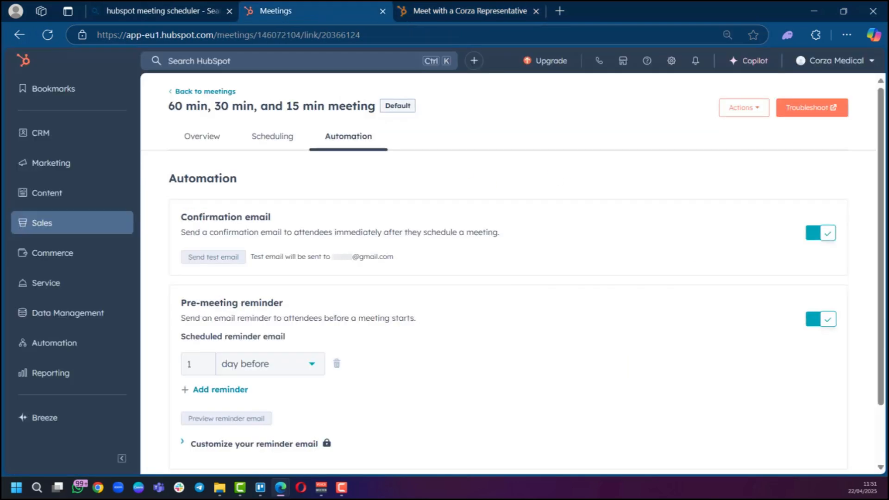